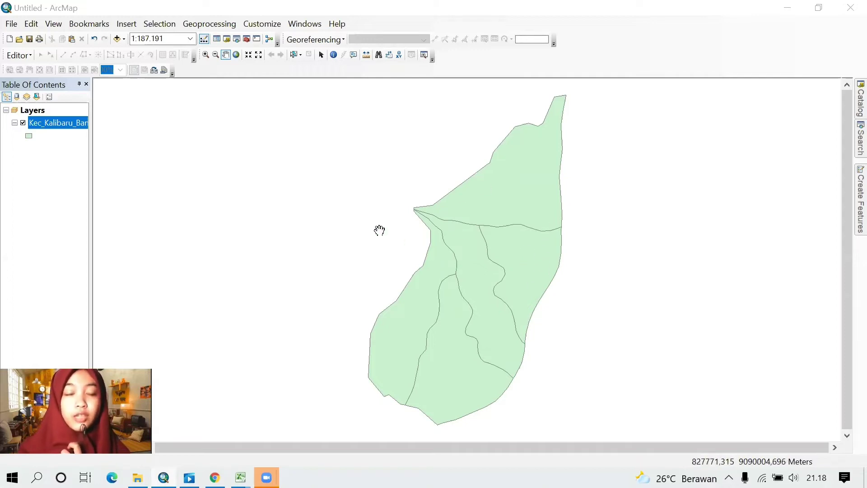
Open the attribute table of the Kec_Kalibaru_Banyuwangi layer and reposition its window so all columns can be read.
left_click(70, 121)
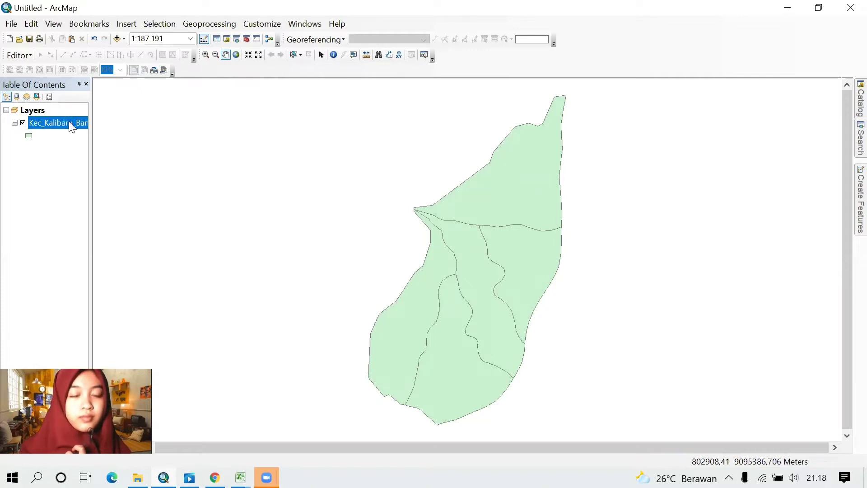
right_click(70, 126)
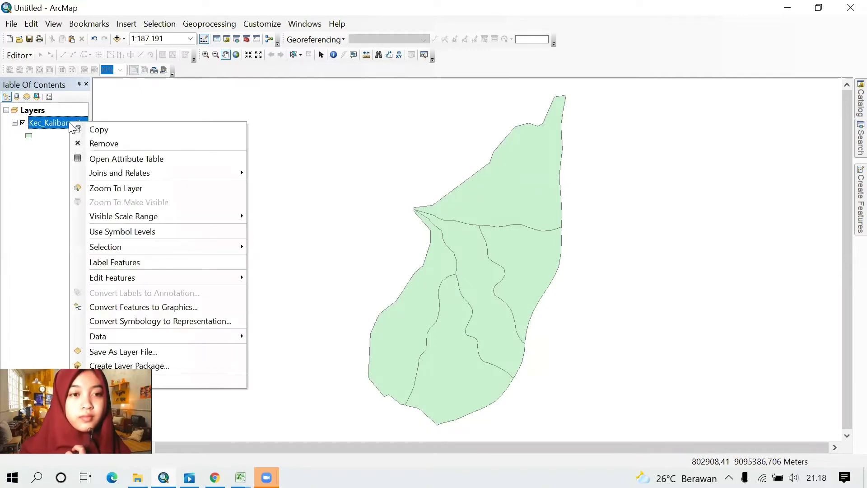
left_click(105, 158)
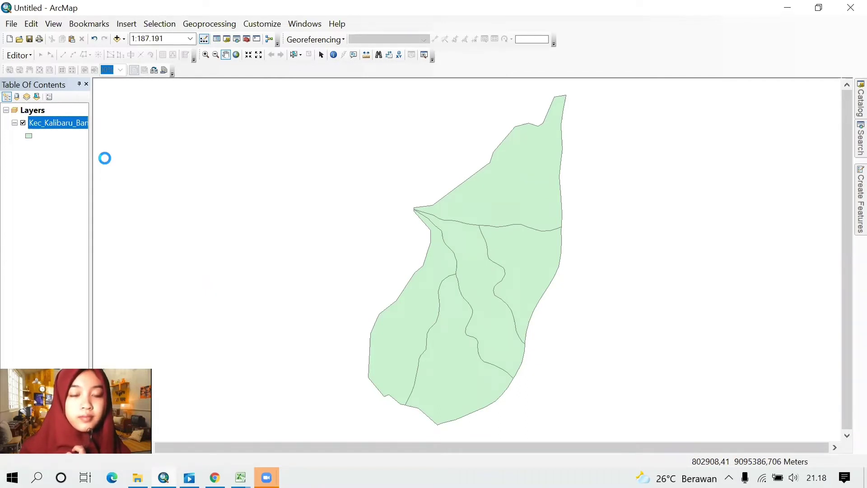
left_click_drag(447, 101, 224, 65)
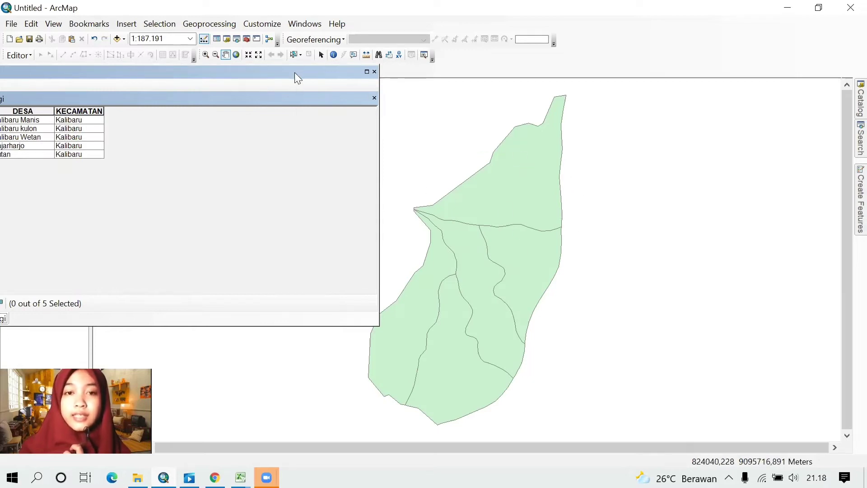
left_click_drag(300, 72, 503, 110)
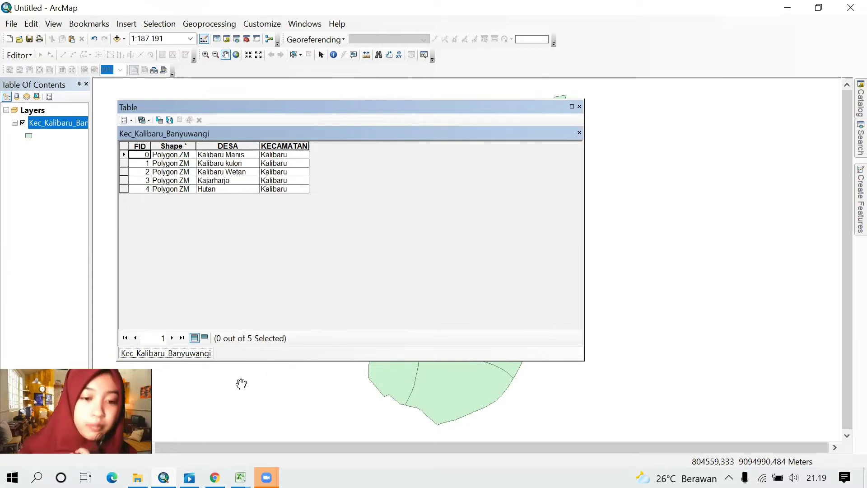
Switch to the blank Excel workbook Book2 and place its window just below the records of the attribute table.
left_click(262, 474)
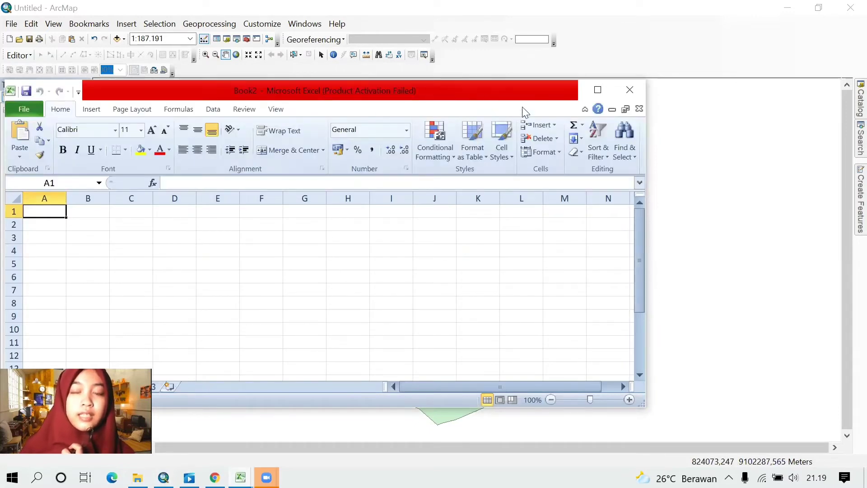
left_click_drag(522, 106, 535, 137)
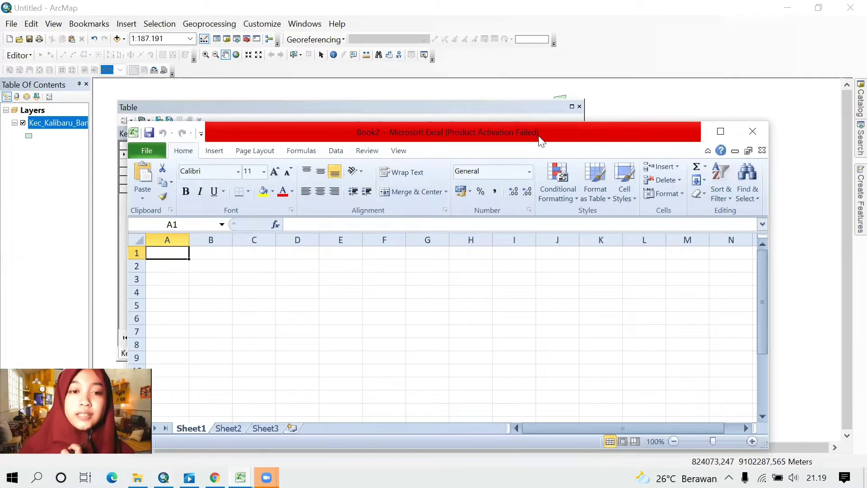
left_click_drag(541, 141, 557, 221)
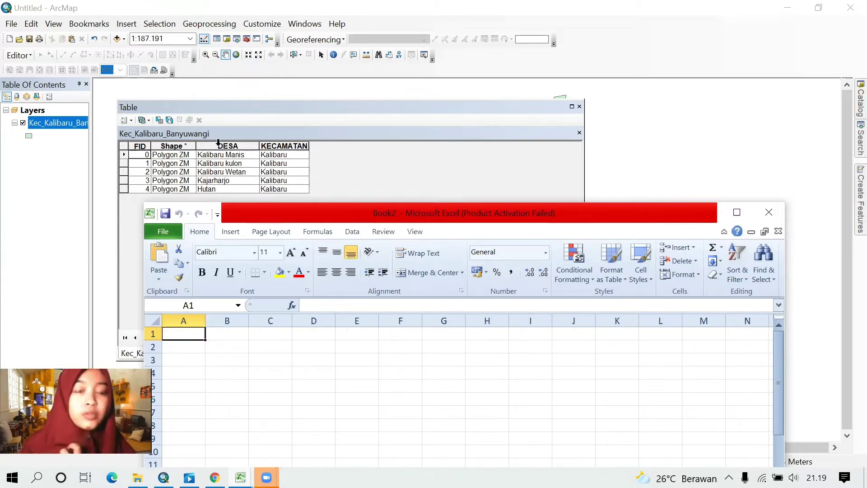
Enter the column heading DESA in cell A1 of the blank workbook.
double_click(186, 339)
type("D")
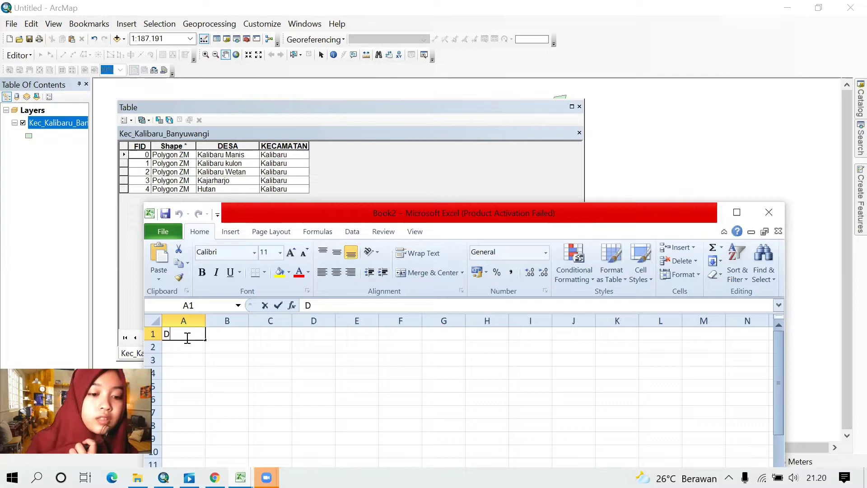
type("ESa")
key("BackSpace")
type("A")
Copy the village name Kalibaru Manis from the ArcMap attribute table into cell A2 of the Excel workbook Book2.
left_click(222, 157)
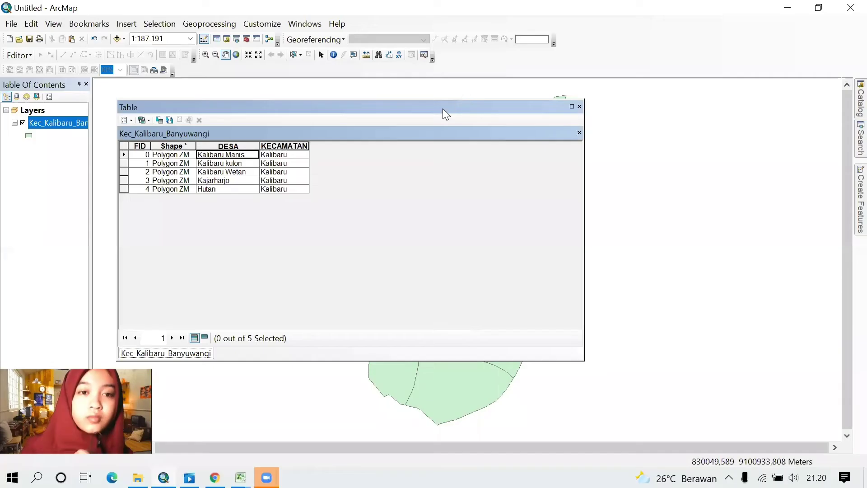
right_click(230, 154)
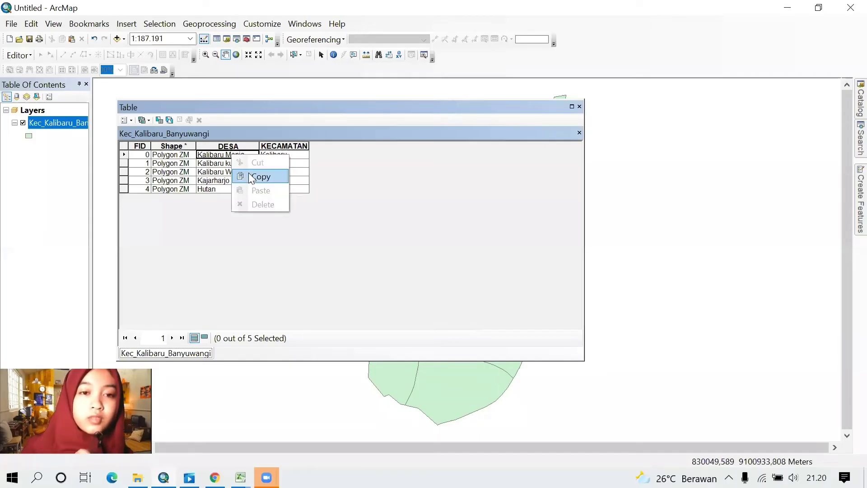
left_click(245, 175)
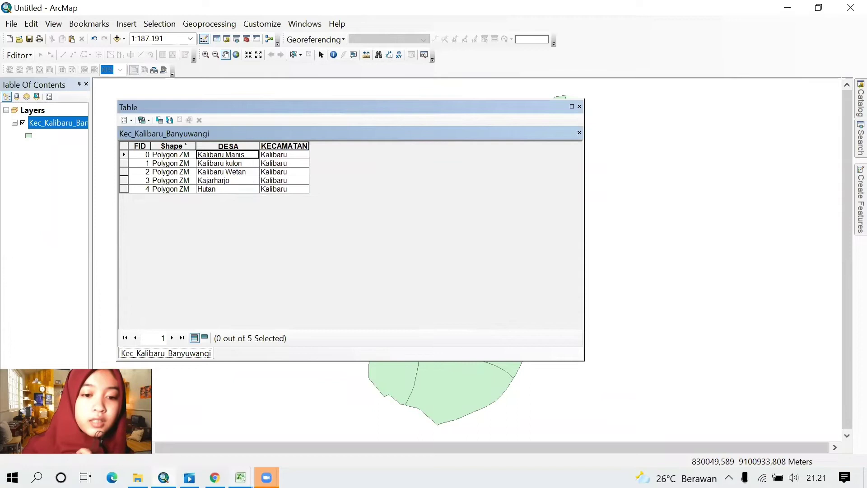
left_click(241, 477)
left_click(291, 437)
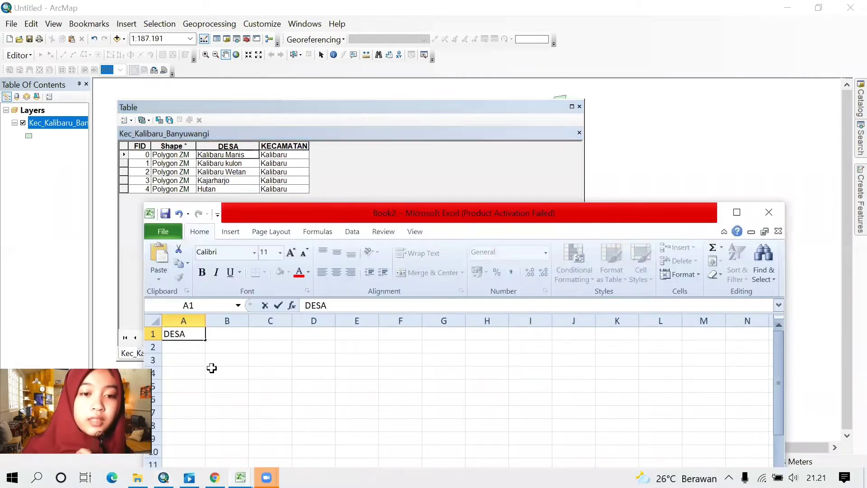
key("Return")
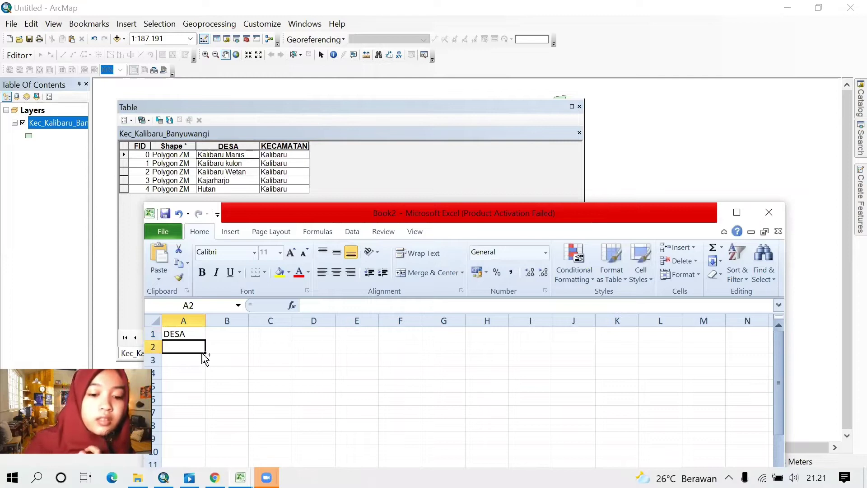
key("ctrl+v")
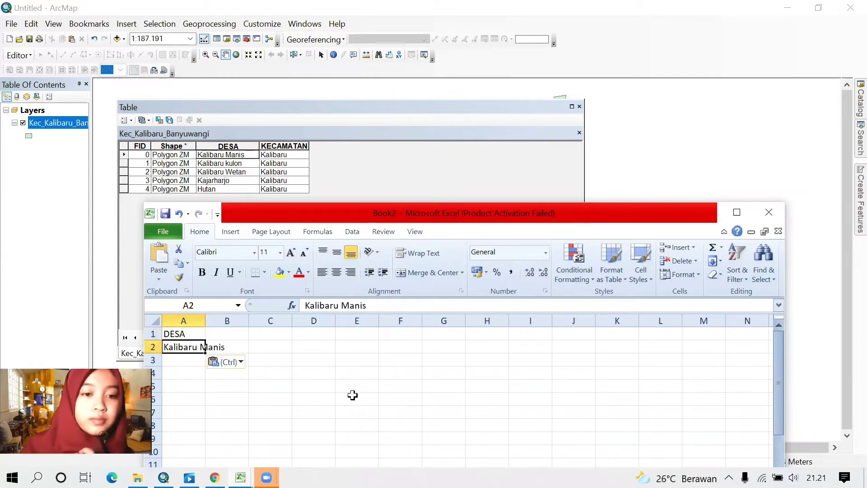
Copy the village name Kalibaru kulon from the ArcMap attribute table into cell A3 of Book2 in Excel.
right_click(230, 163)
left_click(256, 180)
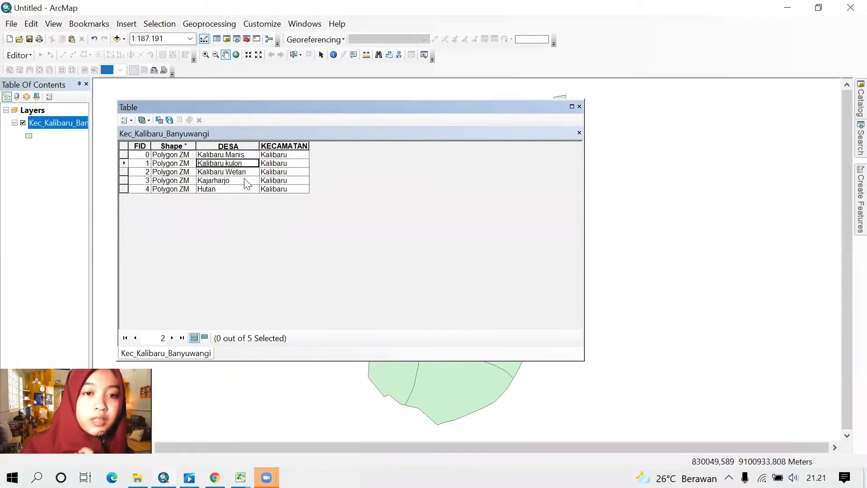
mouse_move(241, 477)
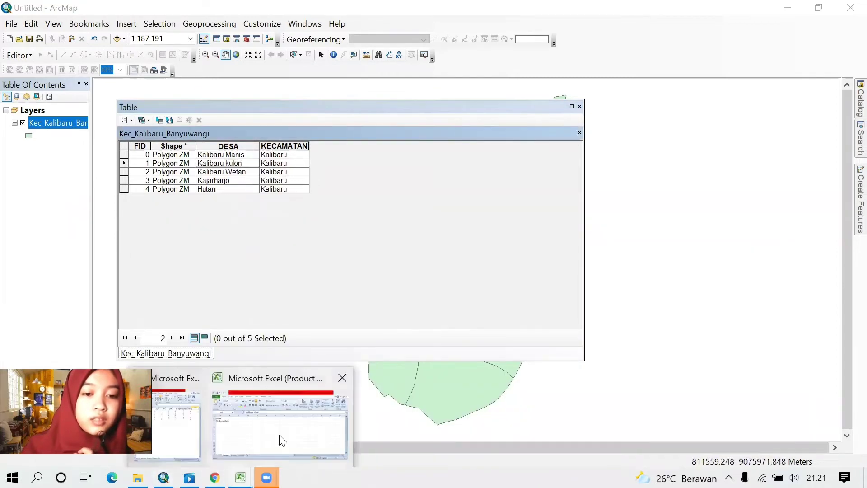
left_click(280, 441)
left_click(199, 361)
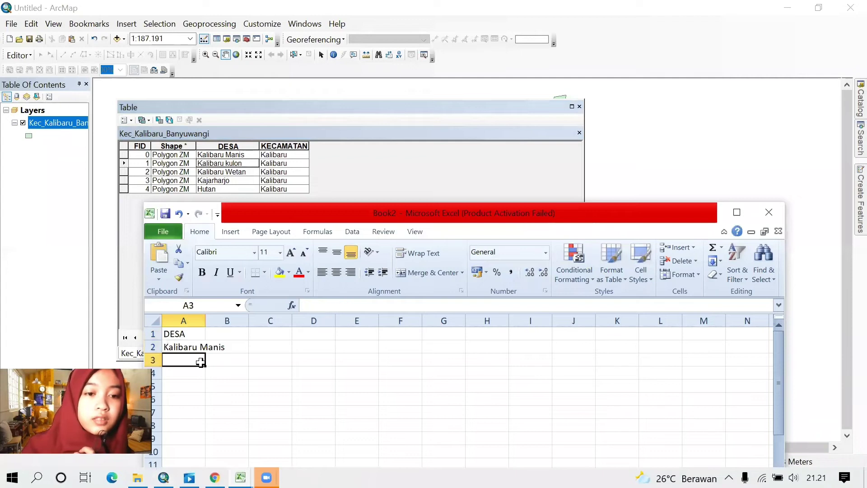
key("ctrl+v")
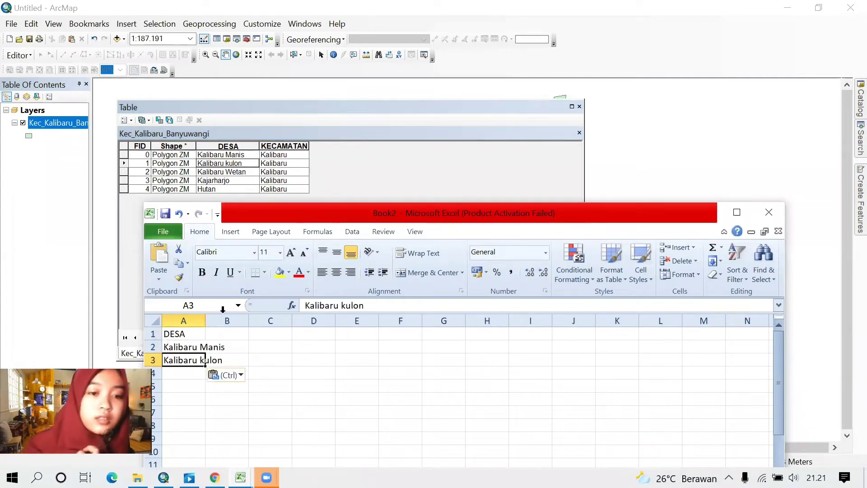
Copy the village name Kalibaru Wetan from the ArcMap attribute table into cell A4 of Book2 in Excel.
right_click(233, 171)
left_click(249, 191)
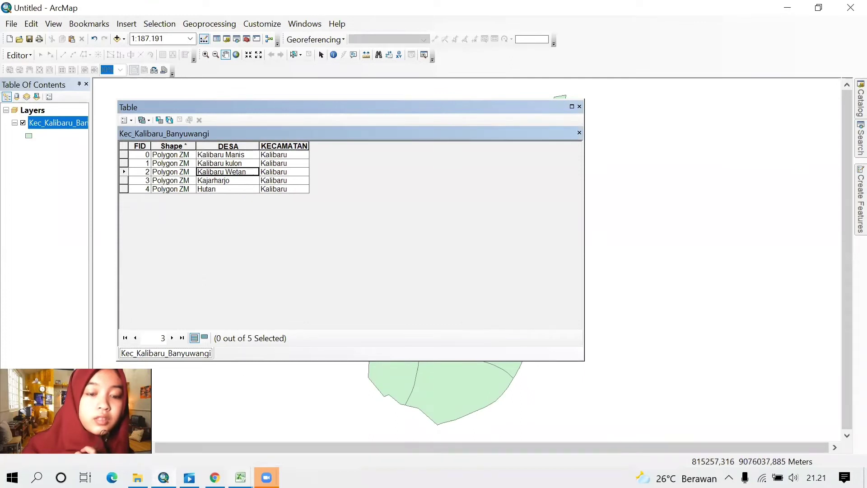
mouse_move(240, 477)
left_click(256, 437)
left_click(190, 373)
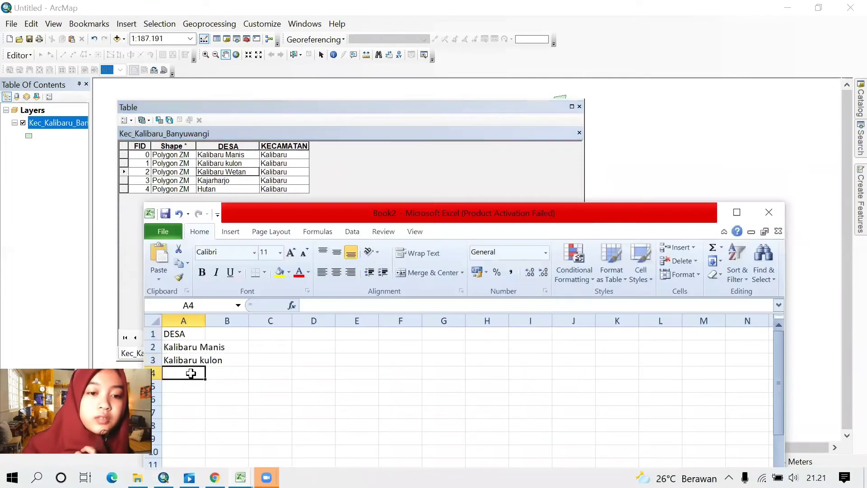
key("ctrl+v")
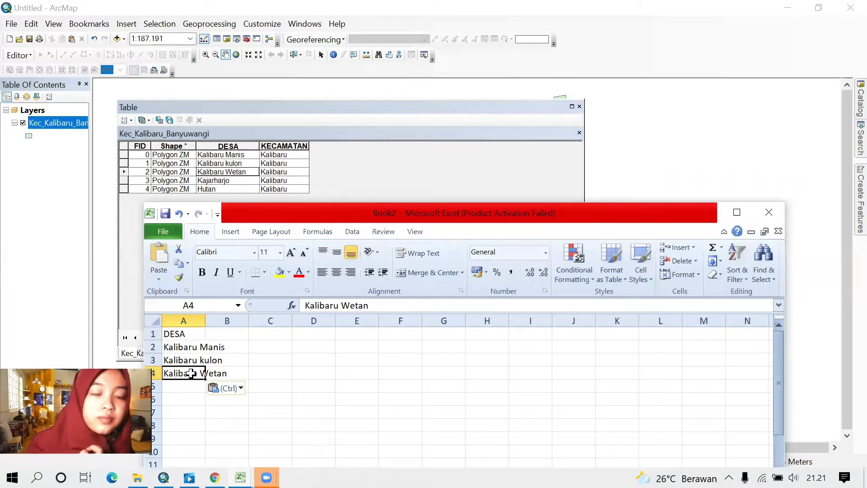
Copy the village name Kajarharjo from the ArcMap attribute table into cell A5 of Book2 in Excel.
left_click(229, 181)
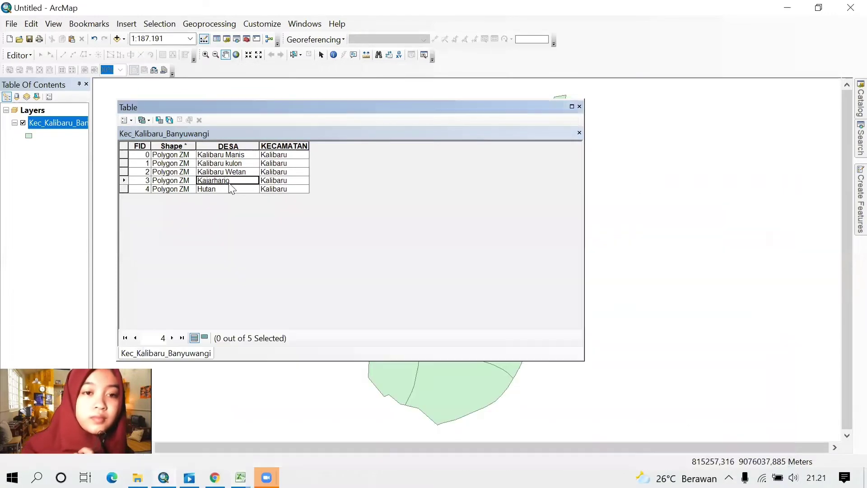
right_click(230, 182)
left_click(237, 205)
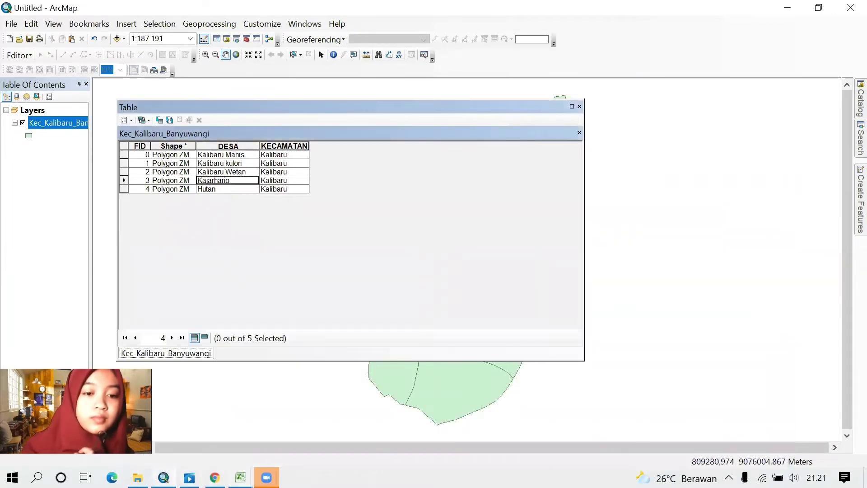
mouse_move(240, 477)
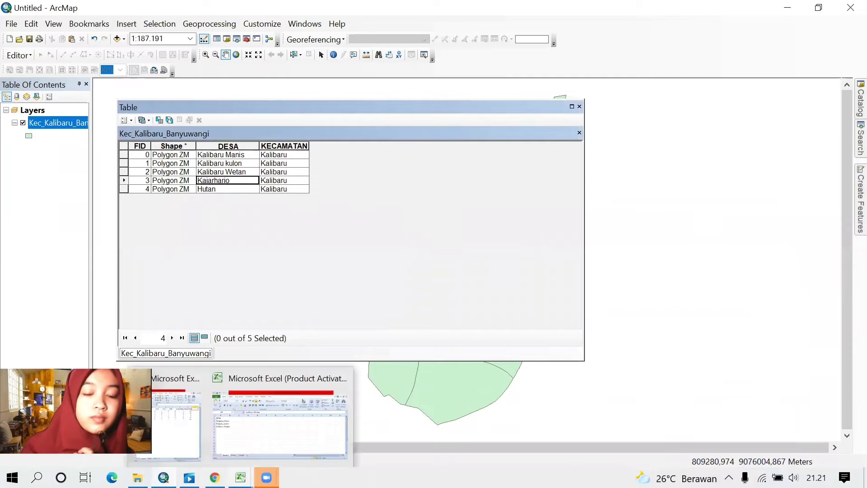
left_click(246, 443)
left_click(193, 389)
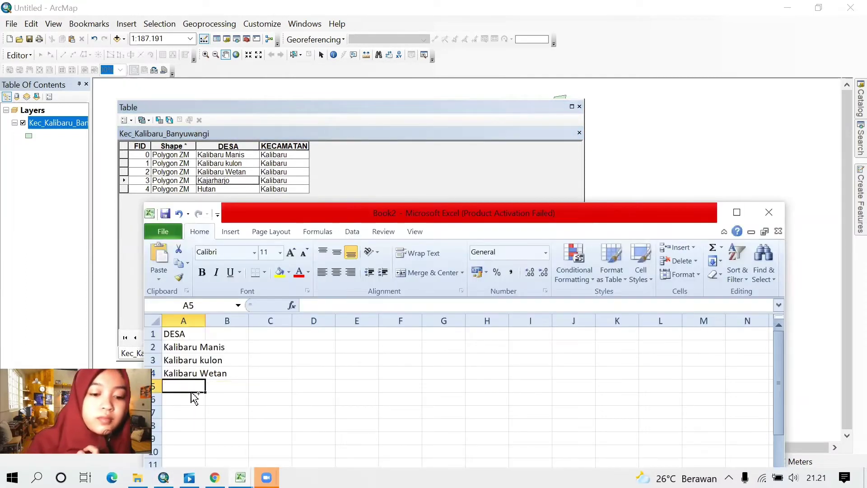
key("ctrl+v")
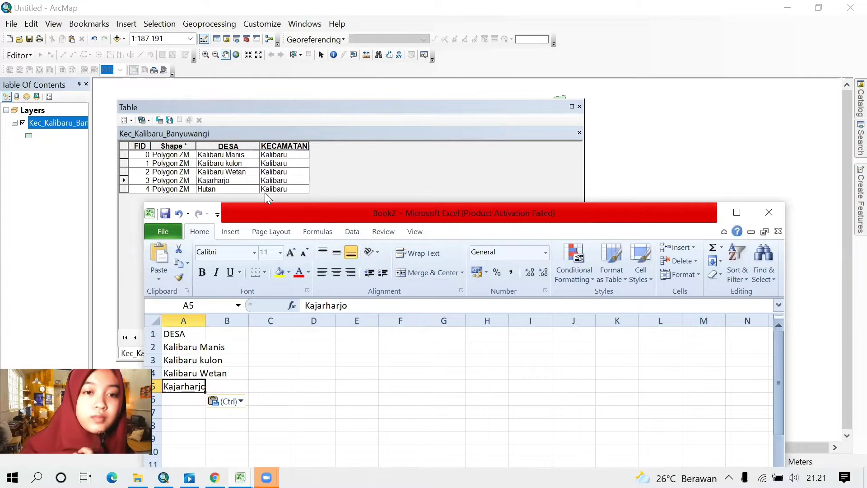
Copy the name Hutan from the ArcMap attribute table into cell A6 of Book2 in Excel and widen column A to fit the names.
left_click(245, 189)
right_click(246, 190)
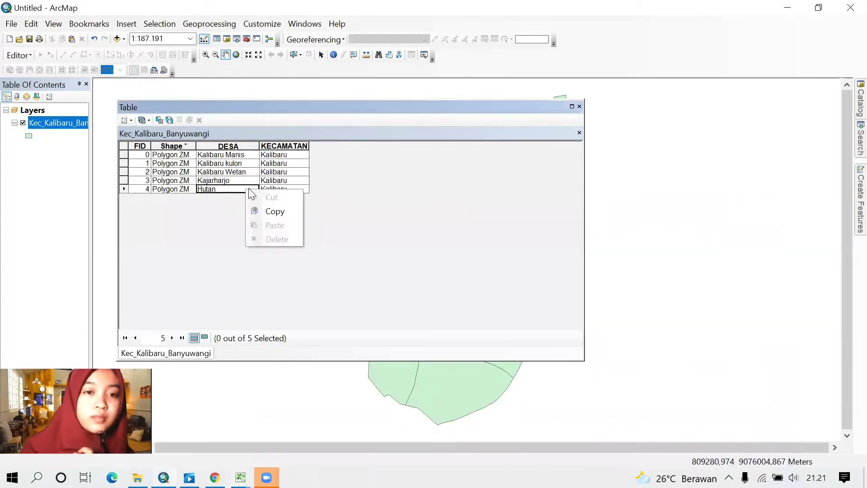
left_click(271, 211)
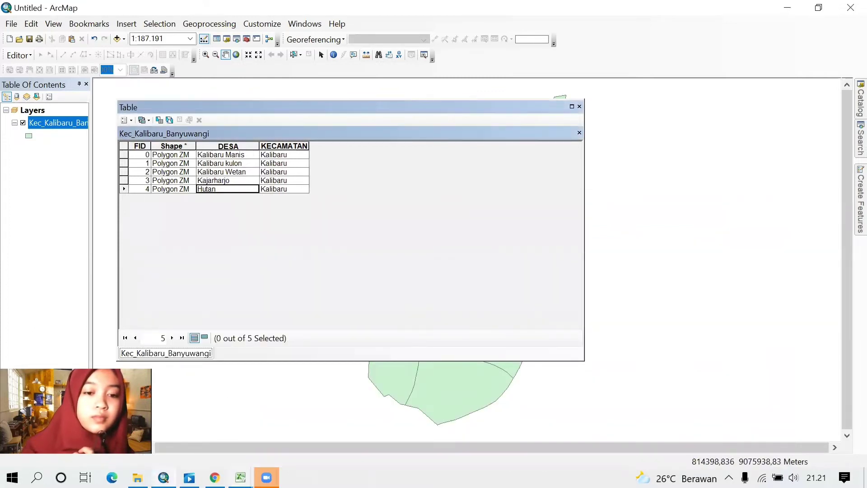
mouse_move(241, 478)
left_click(262, 453)
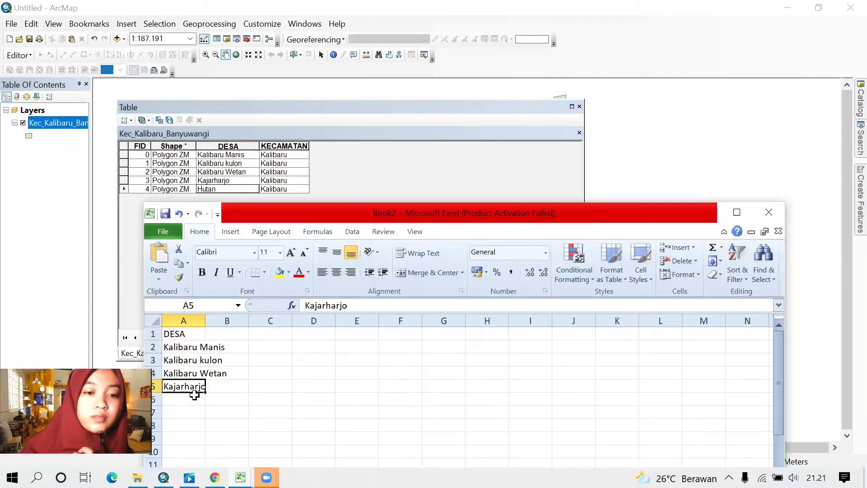
left_click(194, 395)
right_click(202, 399)
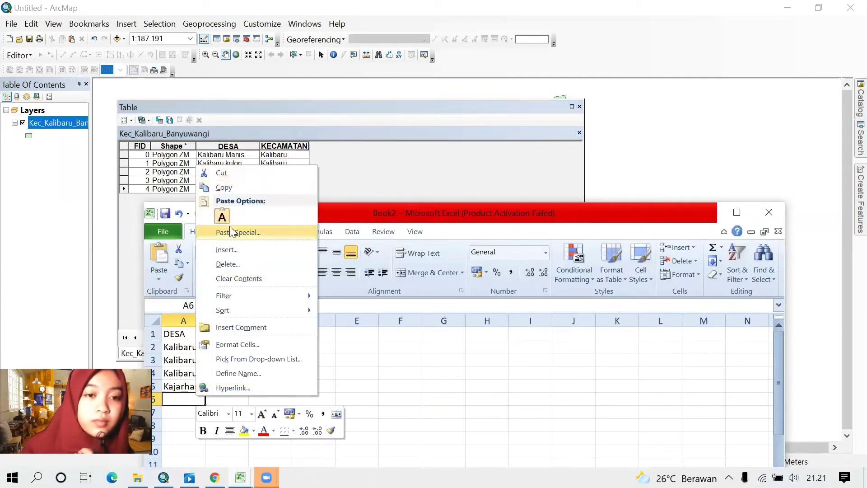
left_click(222, 217)
left_click_drag(206, 324, 237, 324)
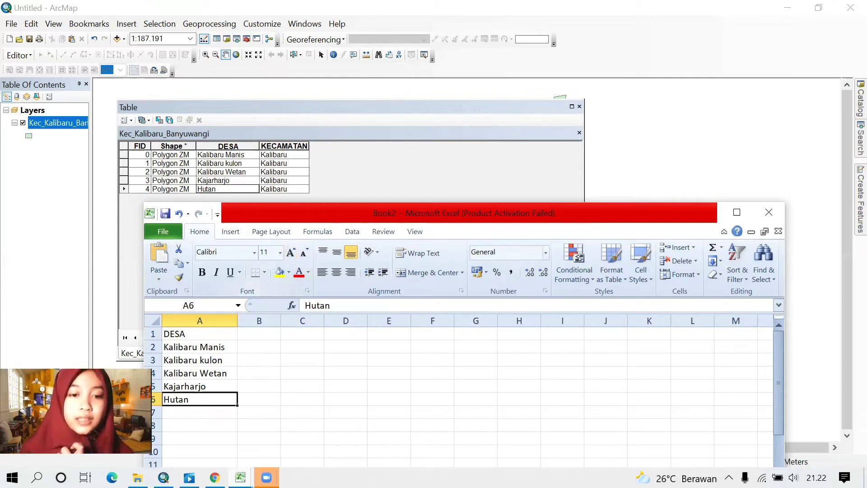
Bring up the Book1 workbook with the village facility data beside the attribute table and put Book2 out of view.
left_click(190, 416)
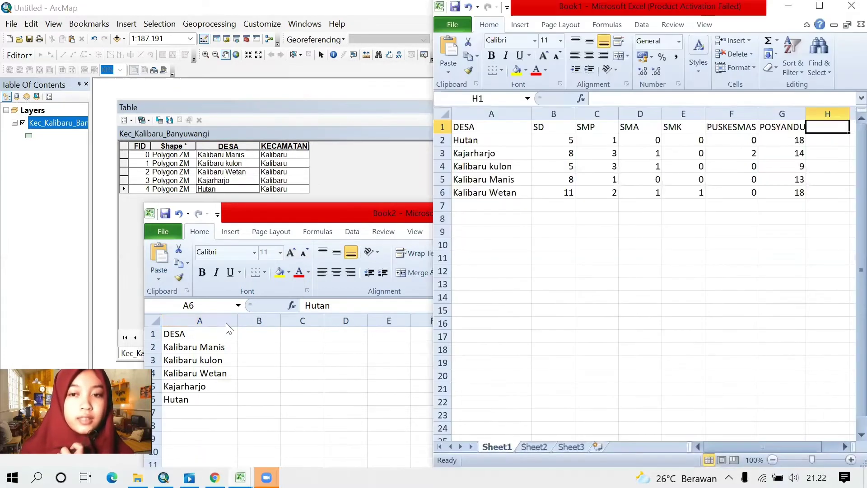
left_click(352, 217)
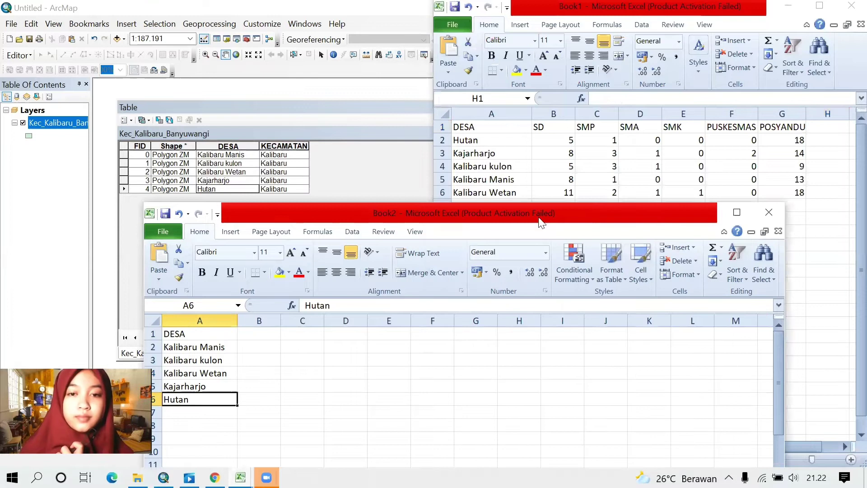
left_click(718, 216)
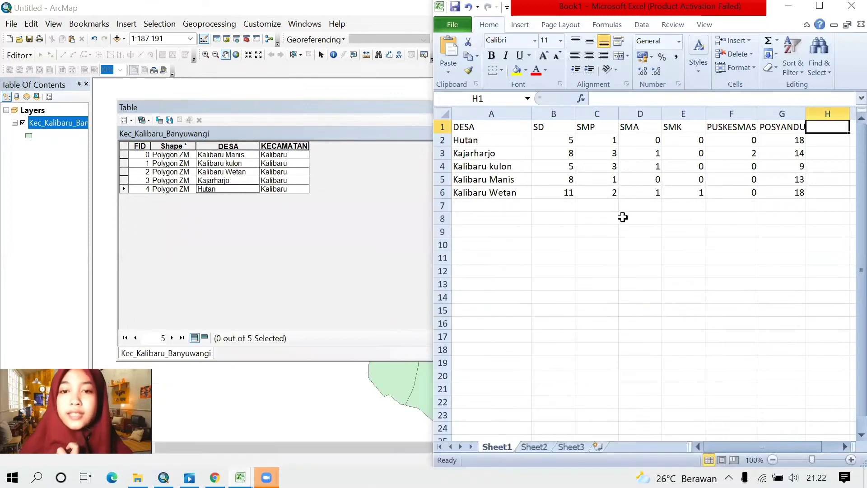
Maximize the Book1 workbook, view the DESA attribute table in ArcMap, and return to Book1 in Excel.
left_click(818, 6)
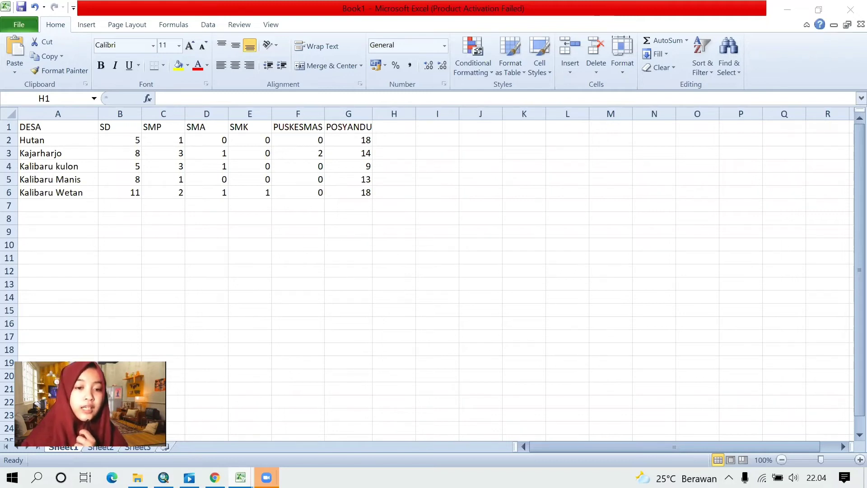
key("alt+Tab")
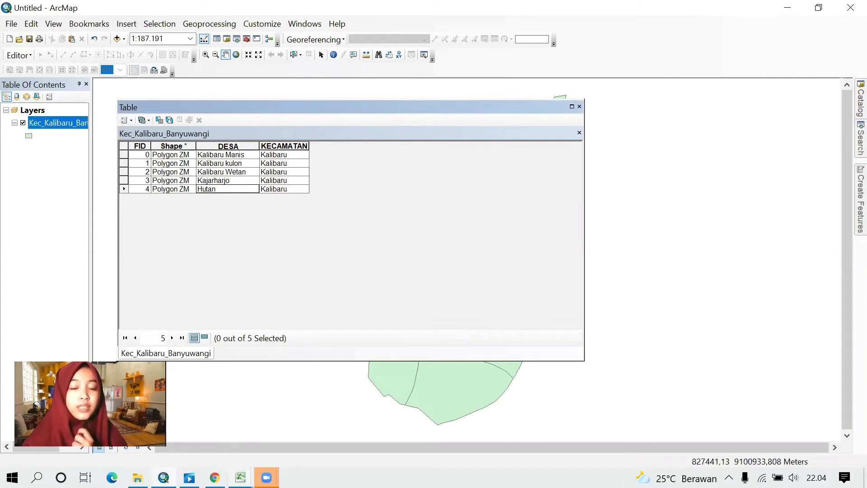
mouse_move(241, 477)
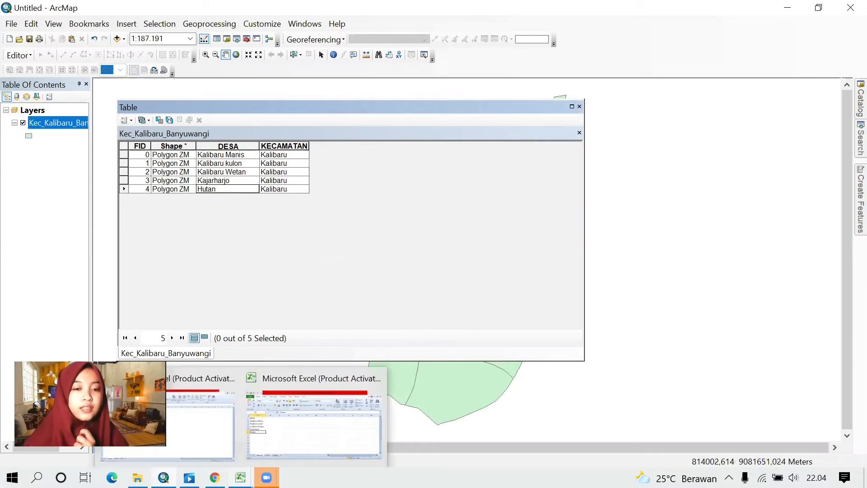
left_click(189, 440)
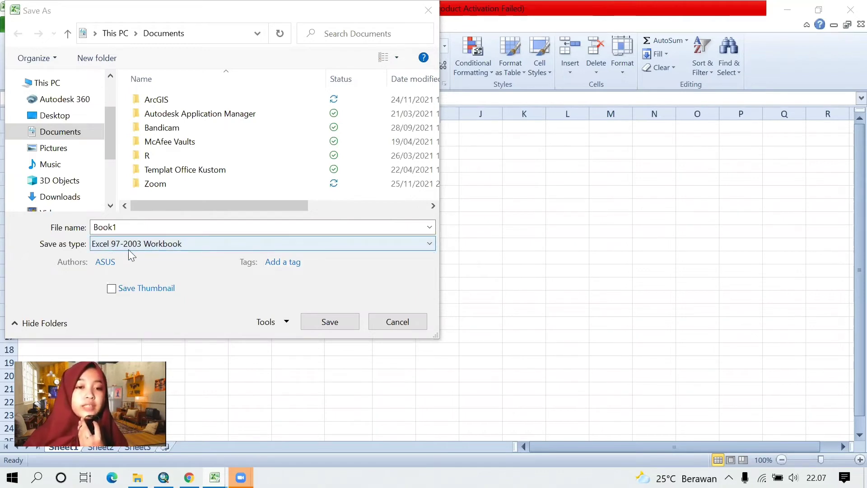
Choose Excel 97-2003 Workbook as the format for saving Book1.
left_click(115, 226)
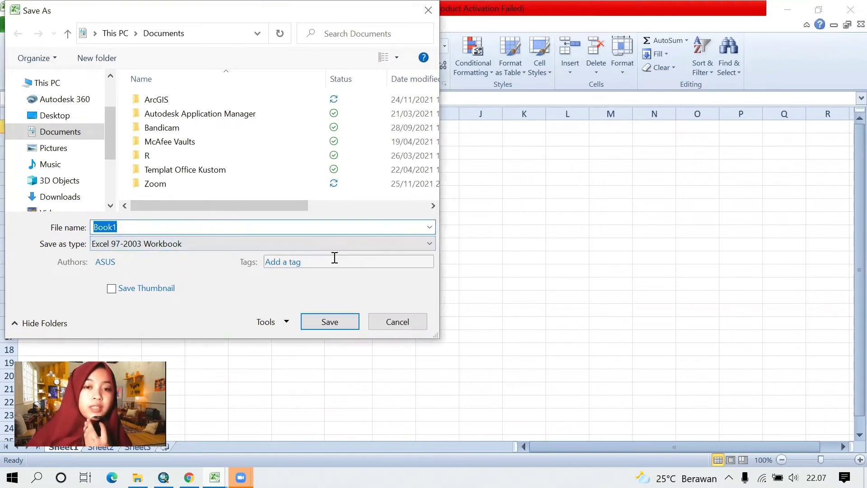
left_click(341, 248)
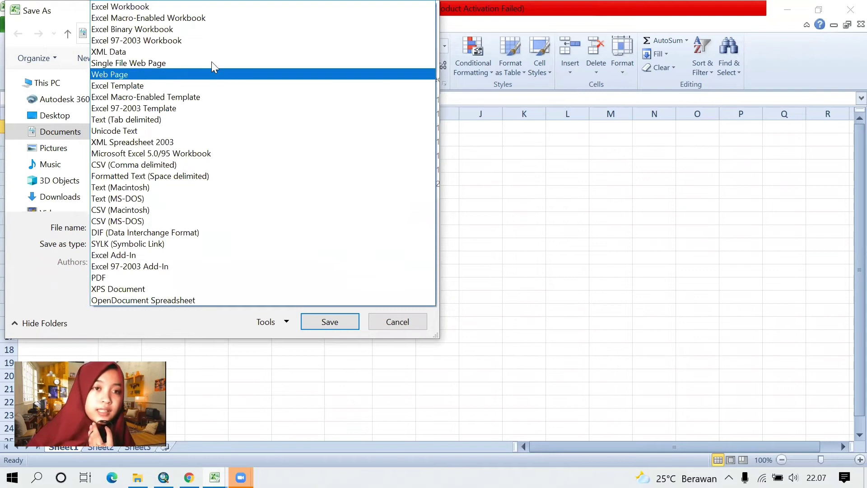
left_click(213, 42)
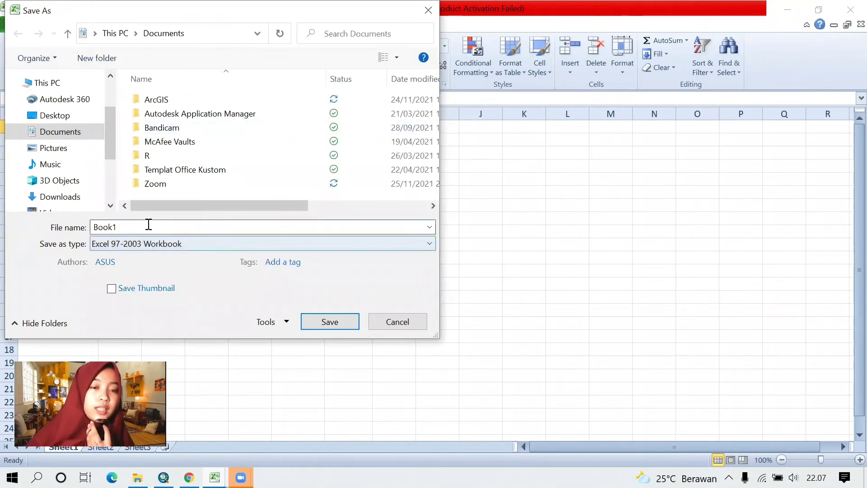
Name the workbook LAYANAN SOSIAL and save it.
double_click(119, 227)
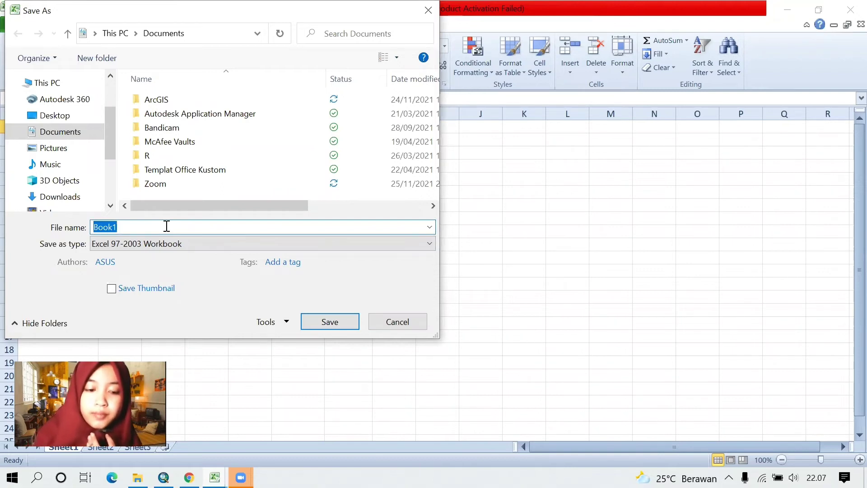
type("l")
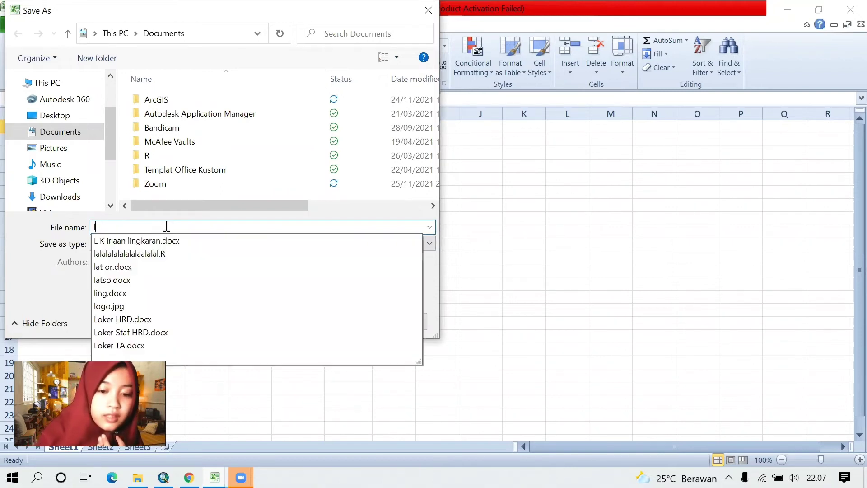
type("AYA")
key("BackSpace")
key("BackSpace")
key("BackSpace")
key("BackSpace")
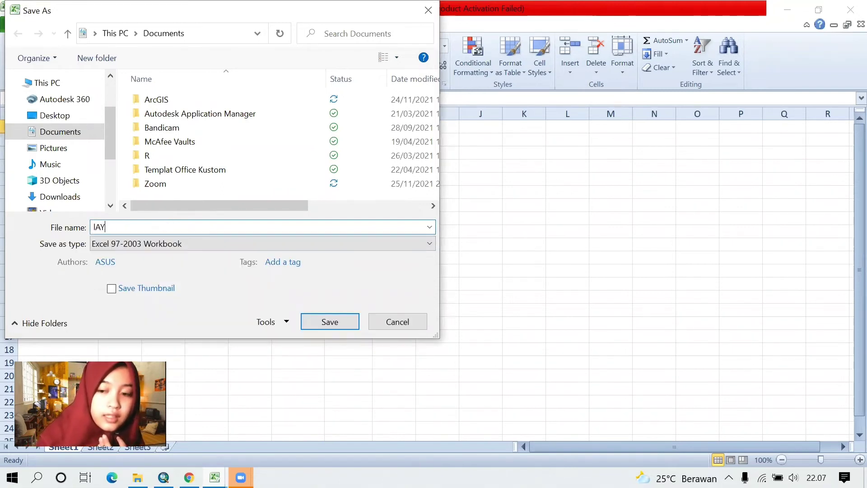
type("LA")
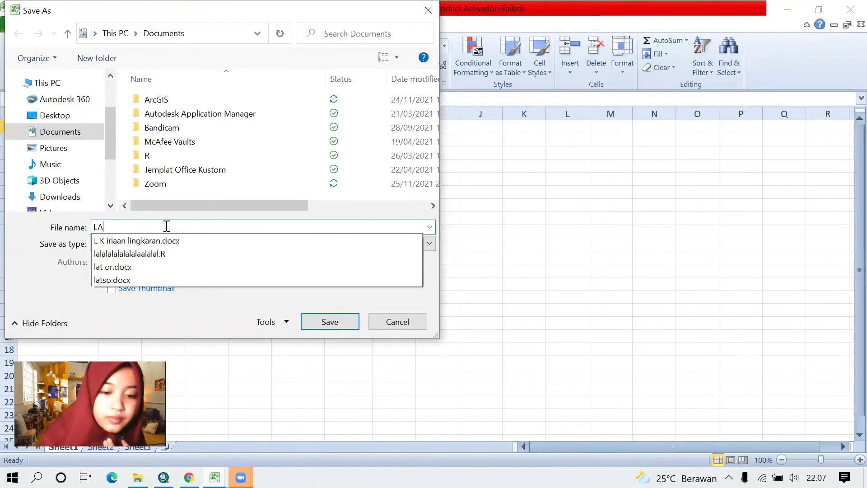
type("YANAN SOSIA")
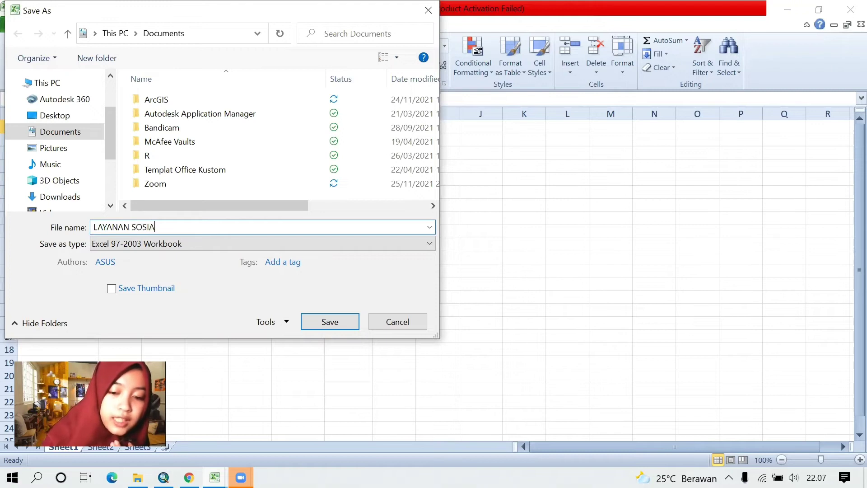
type("L")
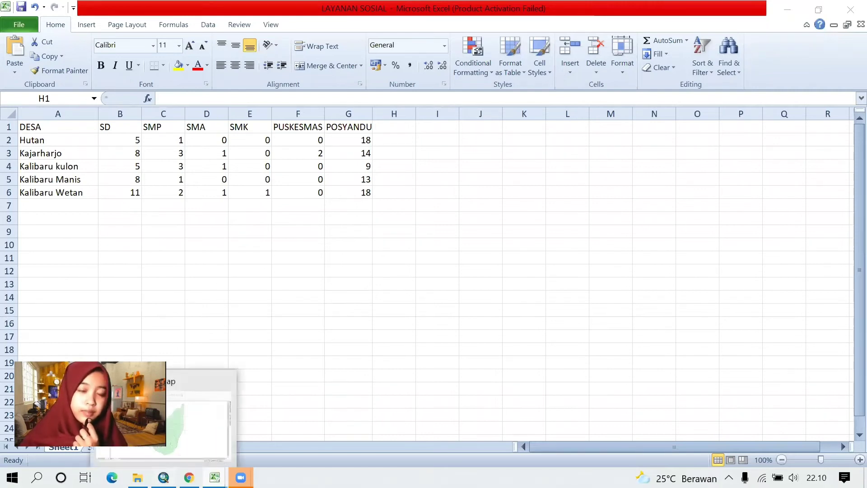
Switch to ArcMap and close the attribute table of the Kec_Kalibaru_Banyuwangi layer.
left_click(164, 476)
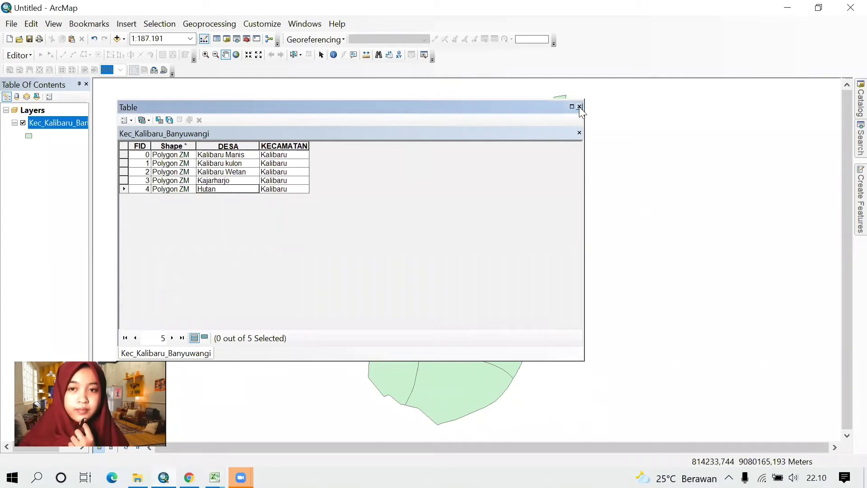
left_click(579, 106)
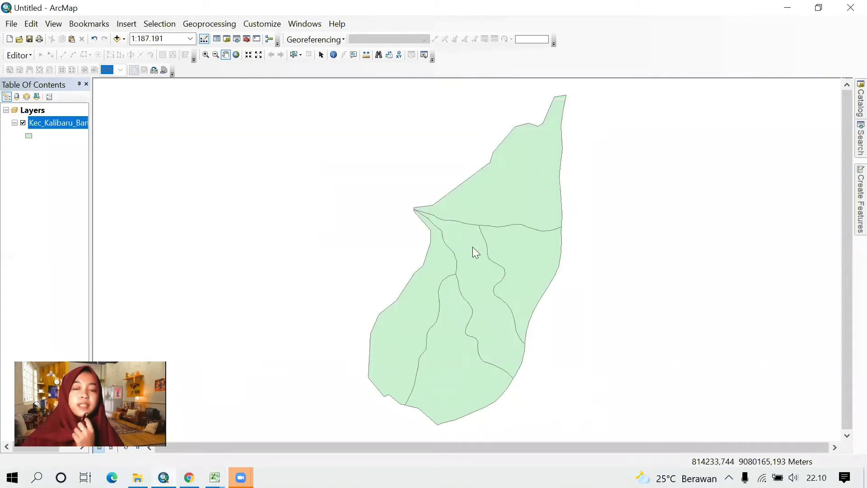
double_click(74, 122)
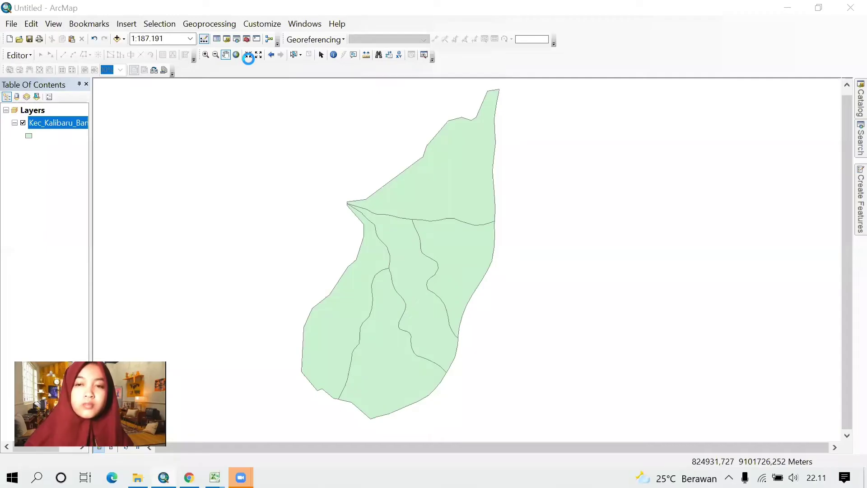
Start a table join on the Kec_Kalibaru_Banyuwangi layer with DESA as the layer's join field.
right_click(78, 128)
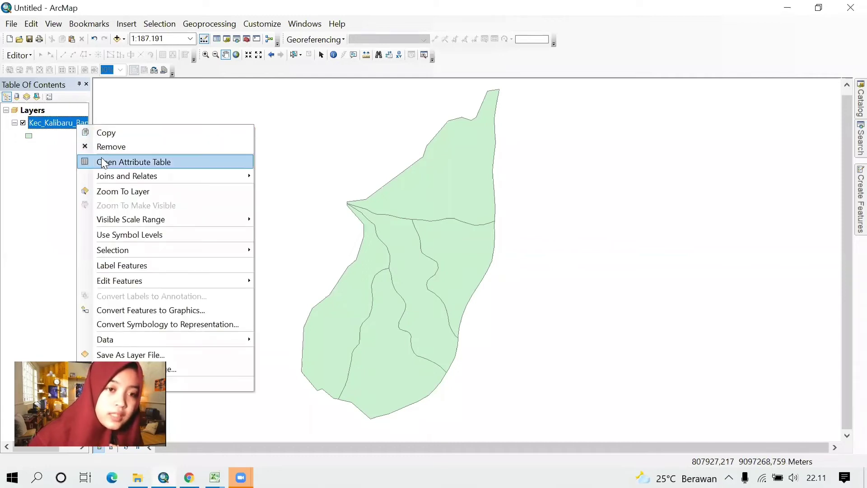
mouse_move(134, 171)
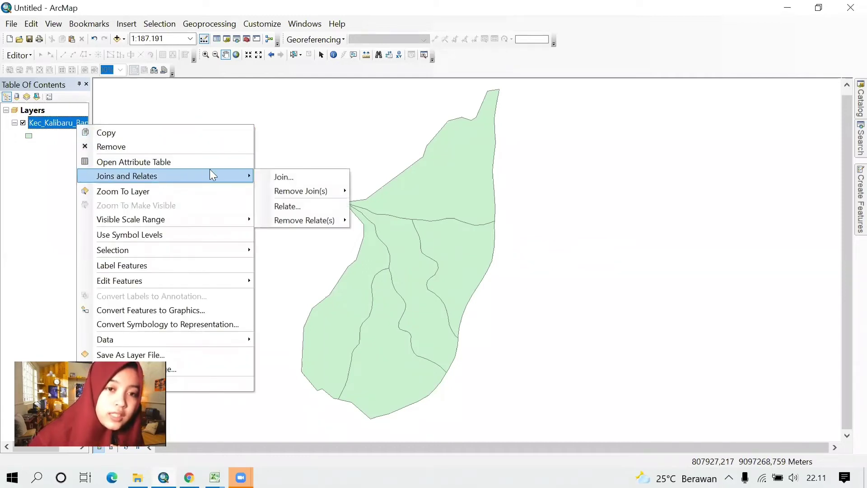
left_click(280, 177)
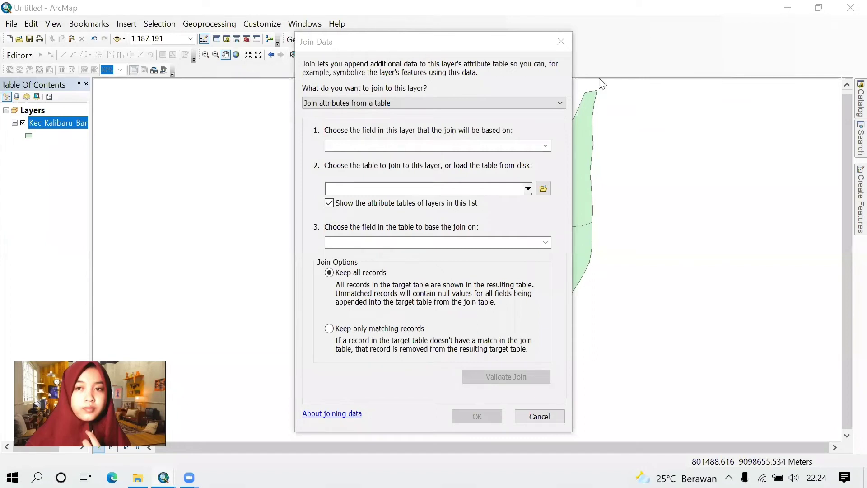
left_click(545, 147)
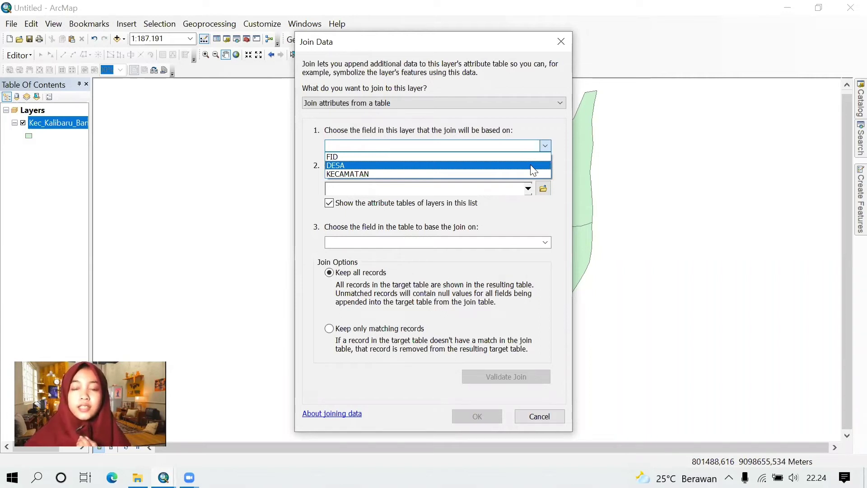
left_click(534, 166)
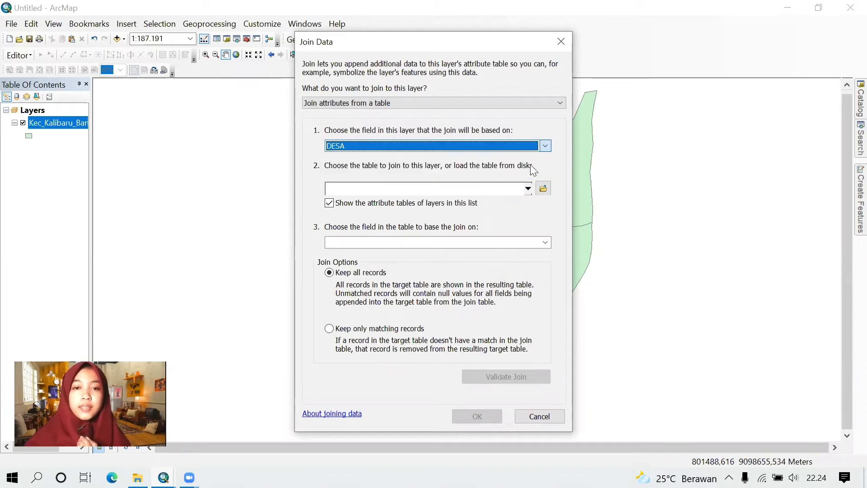
Load Sheet1$ of LAYANAN SOSIAL.xls from the DATA ATRIBUT folder as the table to join.
left_click(541, 187)
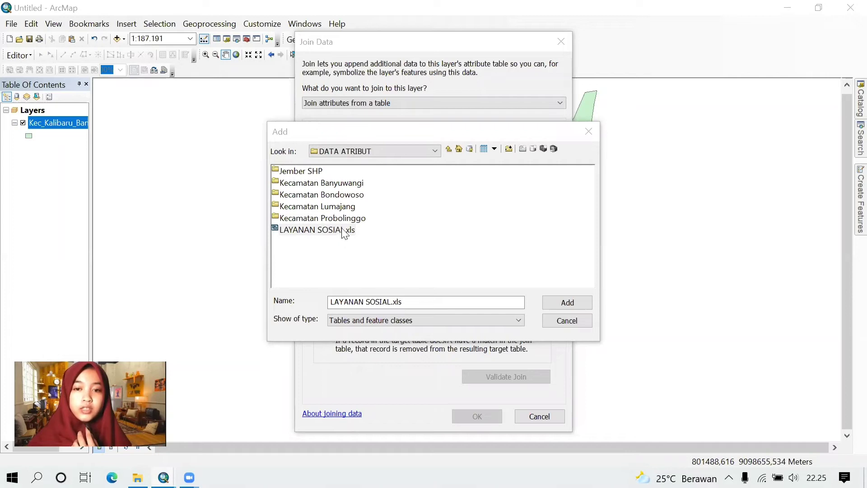
left_click(559, 301)
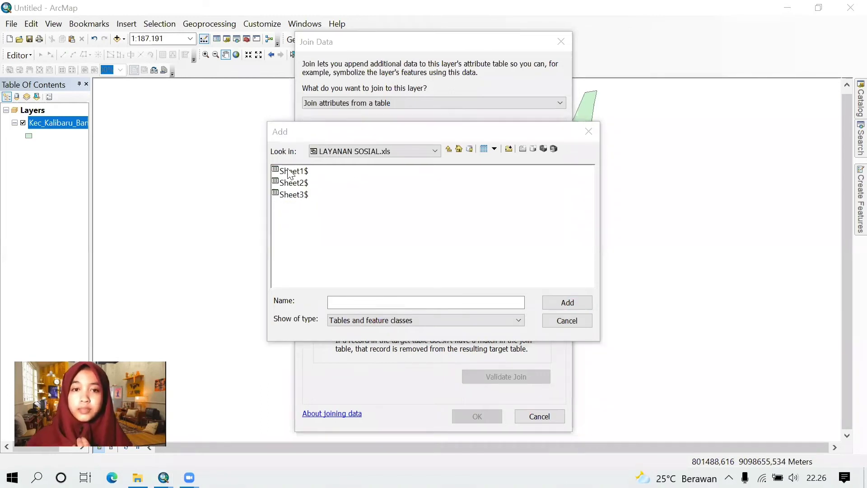
left_click(292, 171)
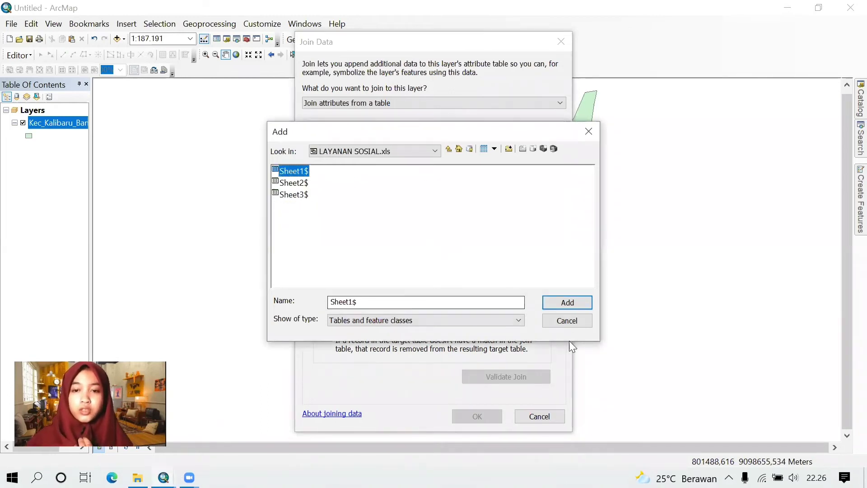
left_click(560, 298)
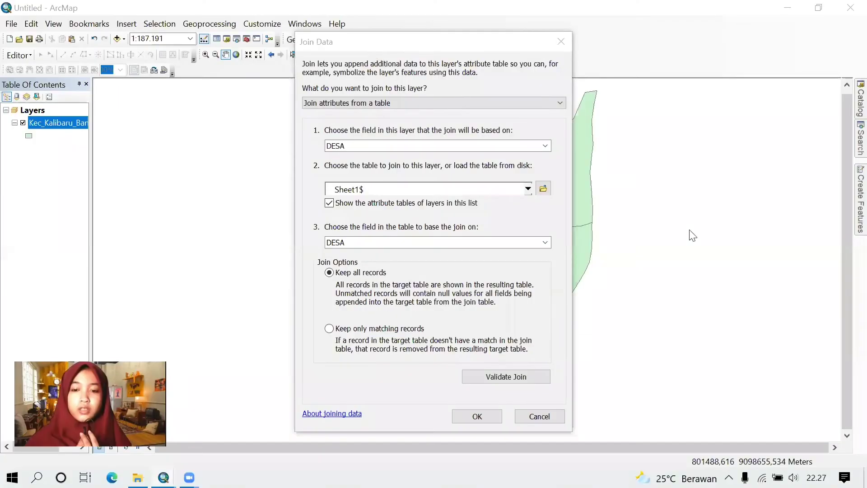
Validate the join on the DESA fields and apply it with all records kept.
left_click(523, 381)
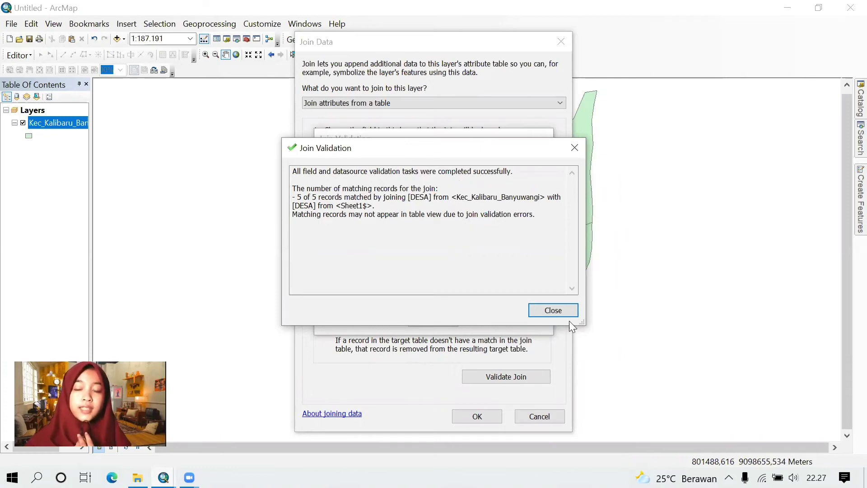
left_click(556, 311)
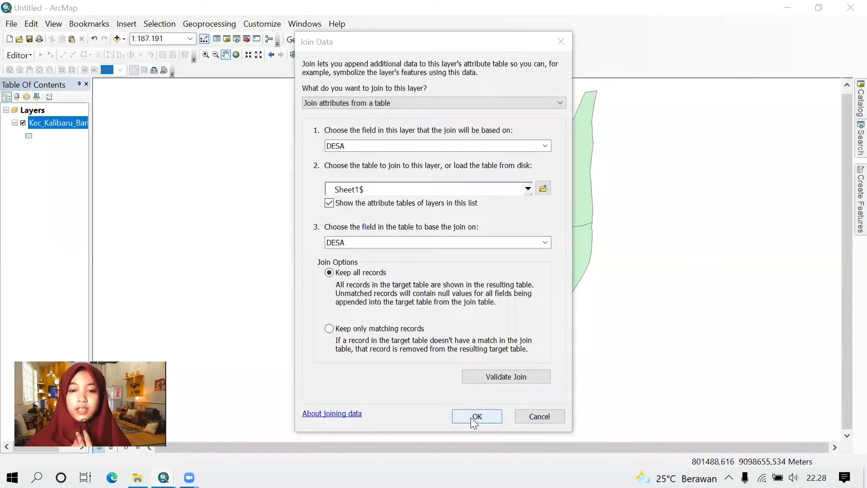
left_click(472, 417)
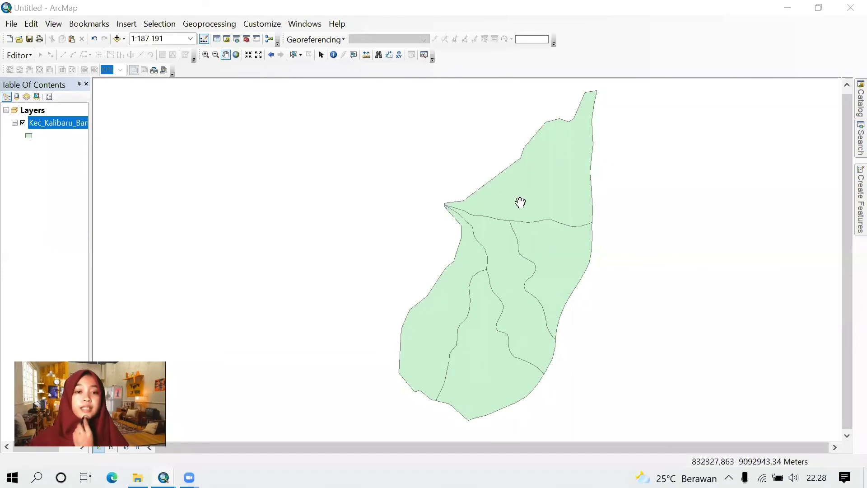
Examine the joined school and health facility fields in the layer's attribute table, and close the table.
right_click(57, 123)
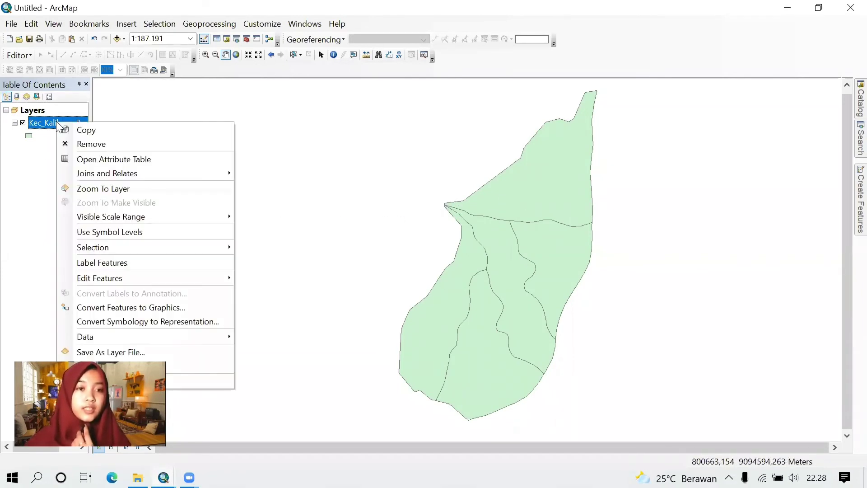
left_click(104, 156)
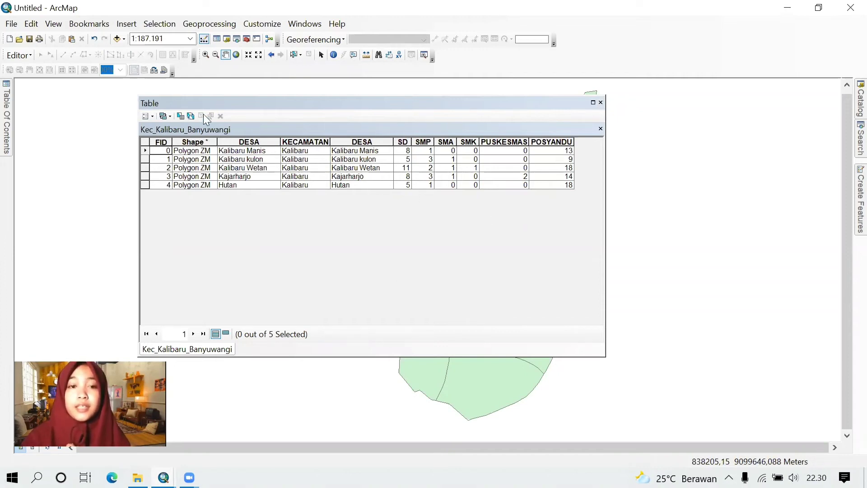
left_click(601, 103)
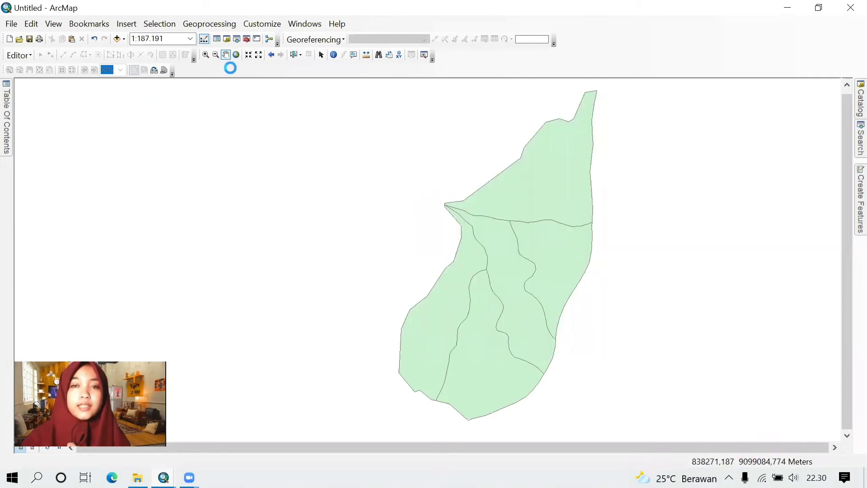
Export all features of the joined Kec_Kalibaru_Banyuwangi layer to Default.gdb as LAYANAN_SOSIAL and add the result to the map.
mouse_move(8, 115)
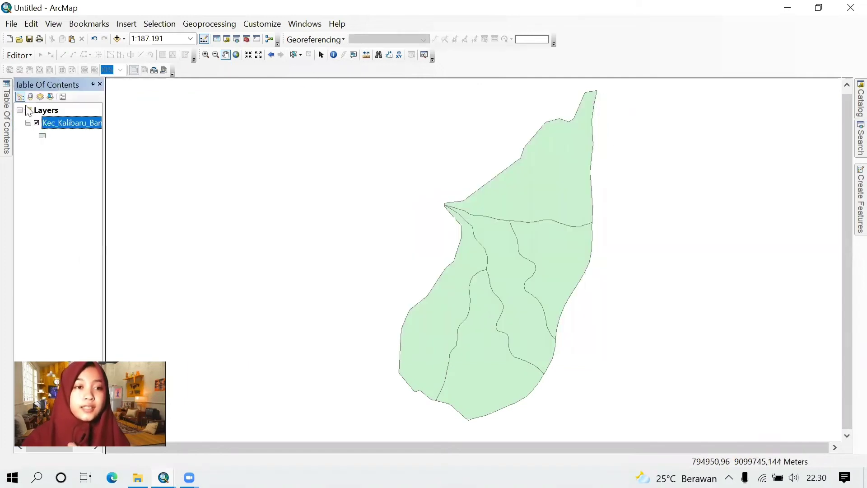
right_click(73, 123)
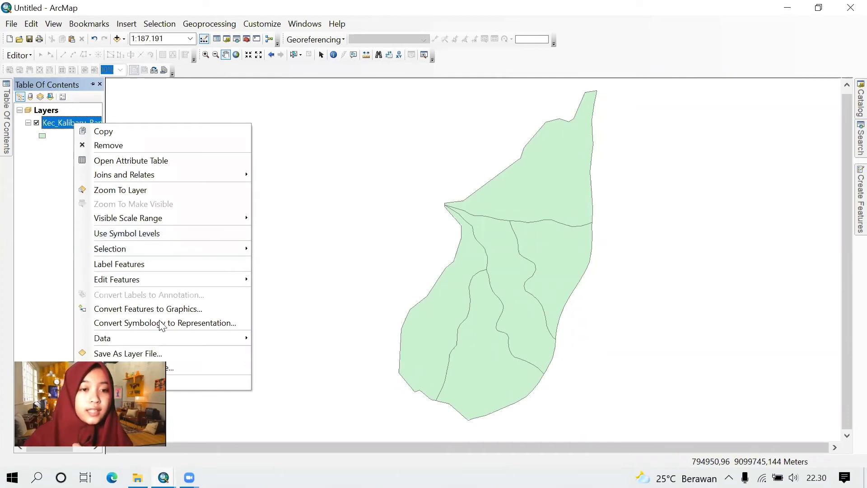
mouse_move(184, 343)
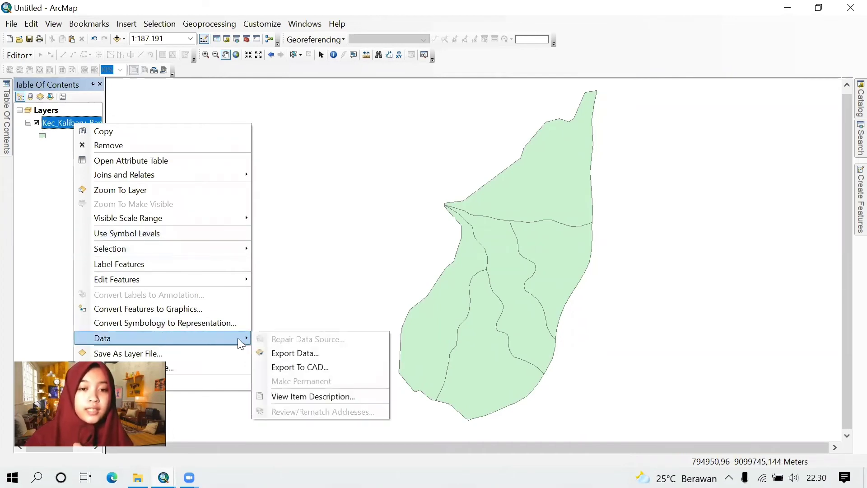
left_click(296, 353)
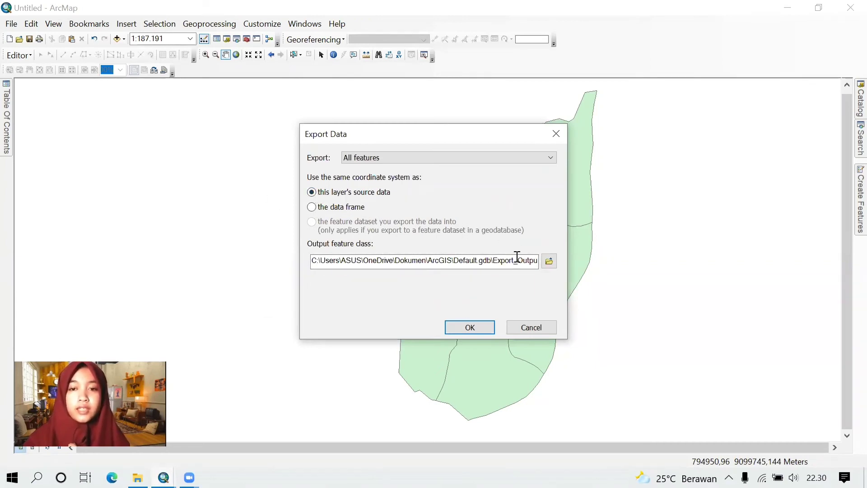
left_click(544, 261)
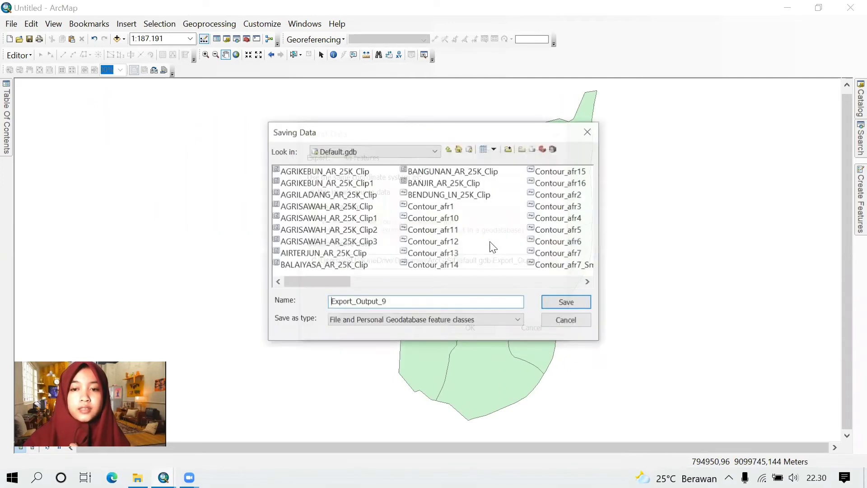
left_click_drag(393, 302, 315, 301)
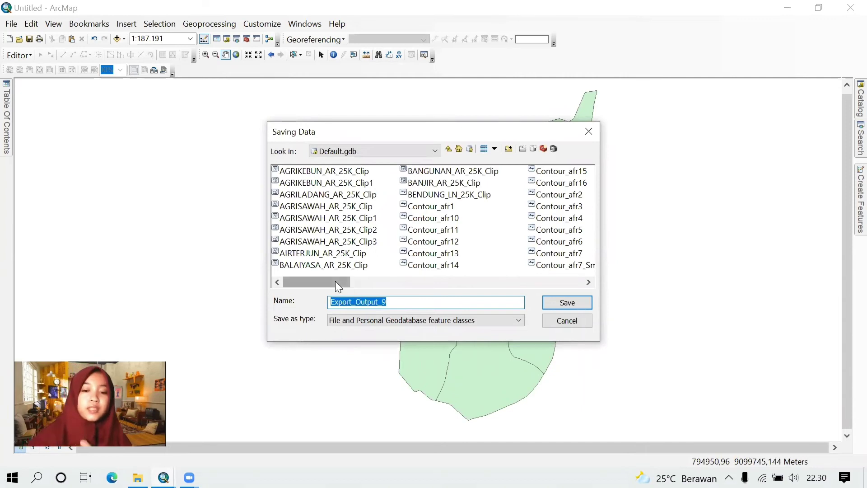
type("L")
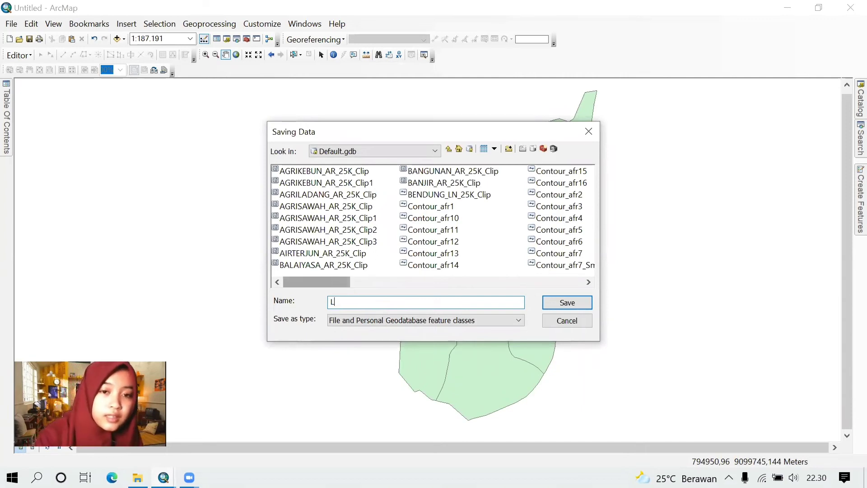
type("AYAN")
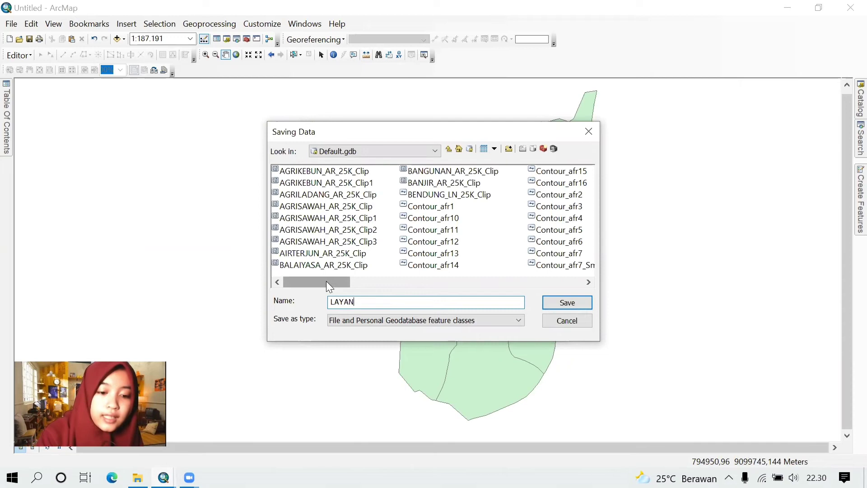
type("AN_SOSIAL")
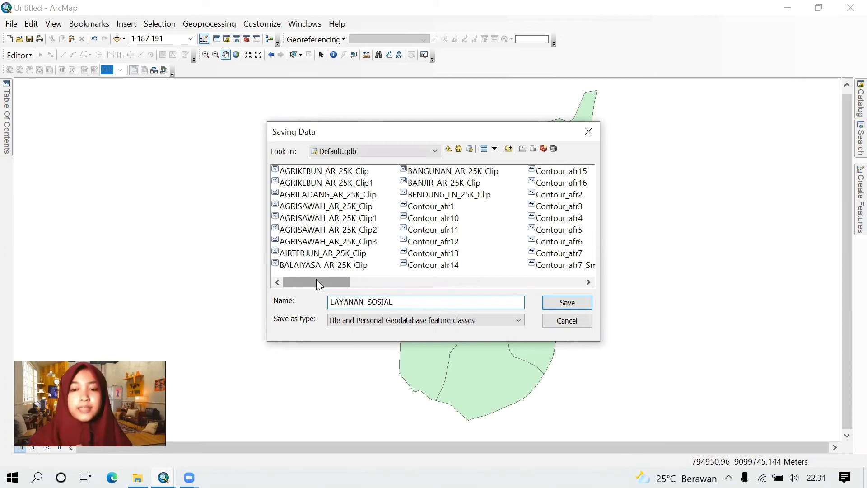
left_click(567, 303)
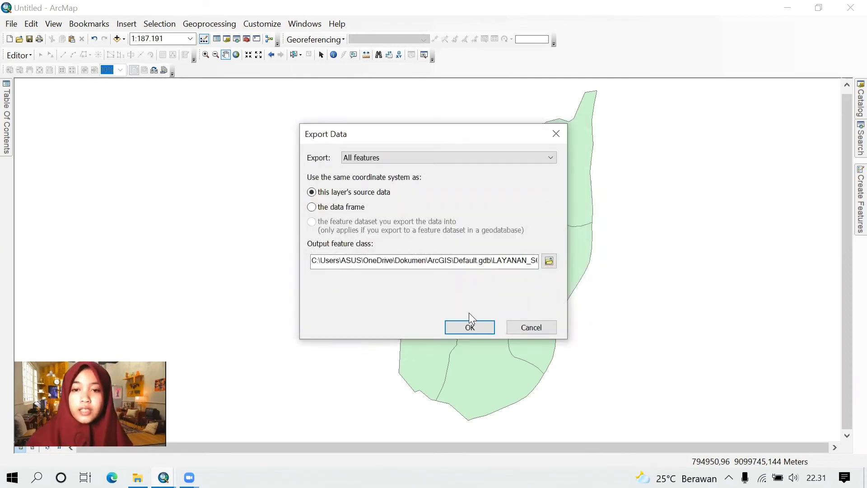
left_click(470, 329)
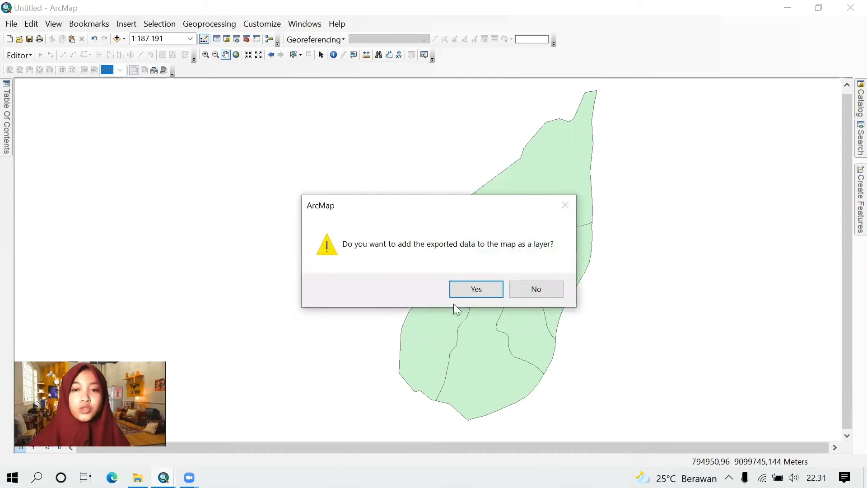
left_click(468, 292)
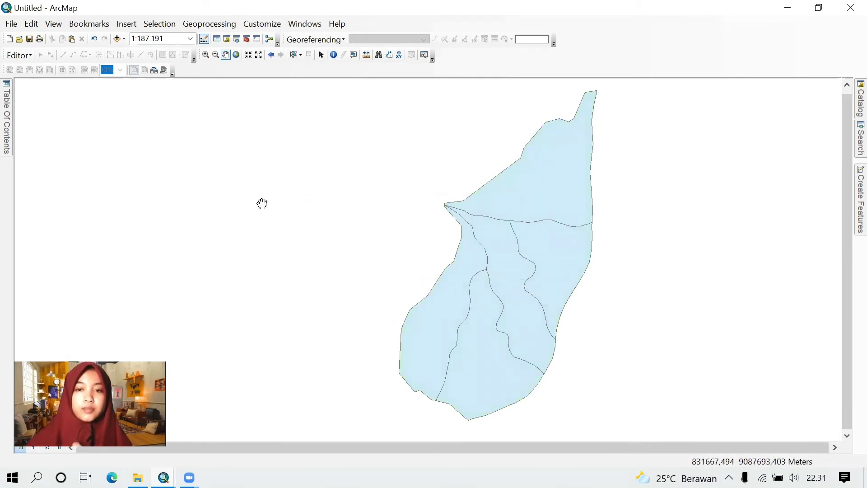
Examine all fields in the attribute table of the exported LAYANAN_SOSIAL layer, and close the table.
left_click(7, 100)
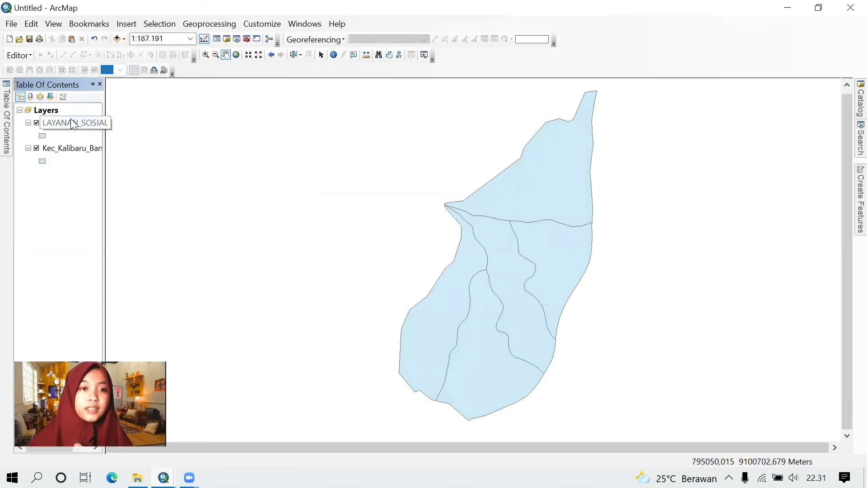
right_click(70, 118)
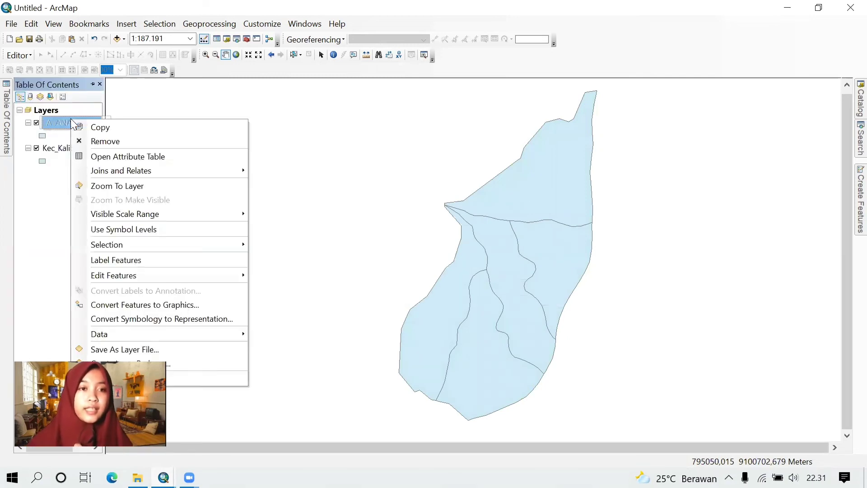
left_click(109, 152)
scroll(500, 221, "right", 5)
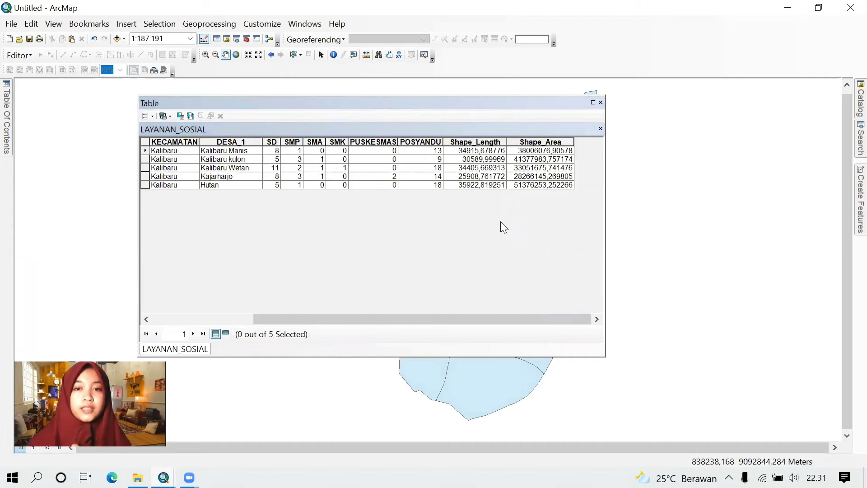
scroll(500, 222, "left", 5)
scroll(501, 221, "right", 5)
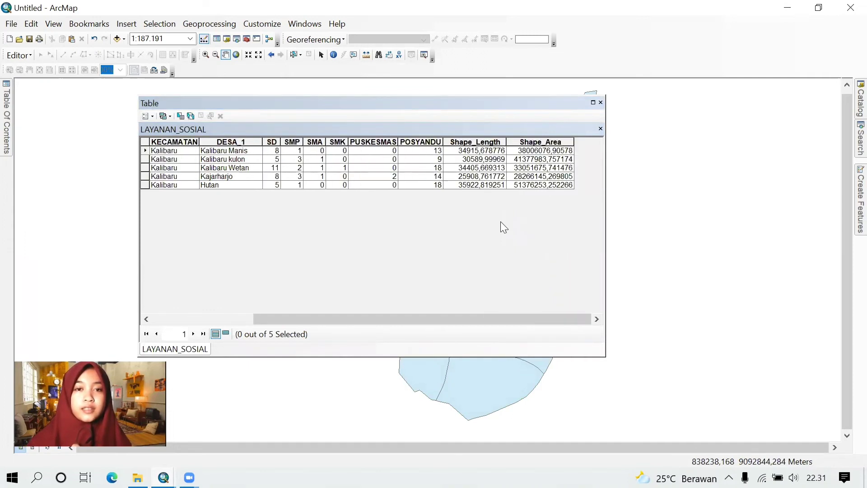
scroll(500, 222, "left", 5)
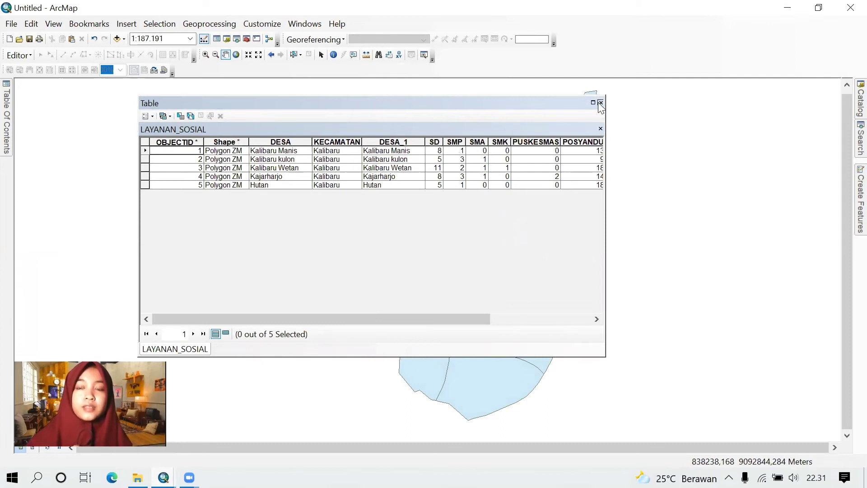
left_click(600, 102)
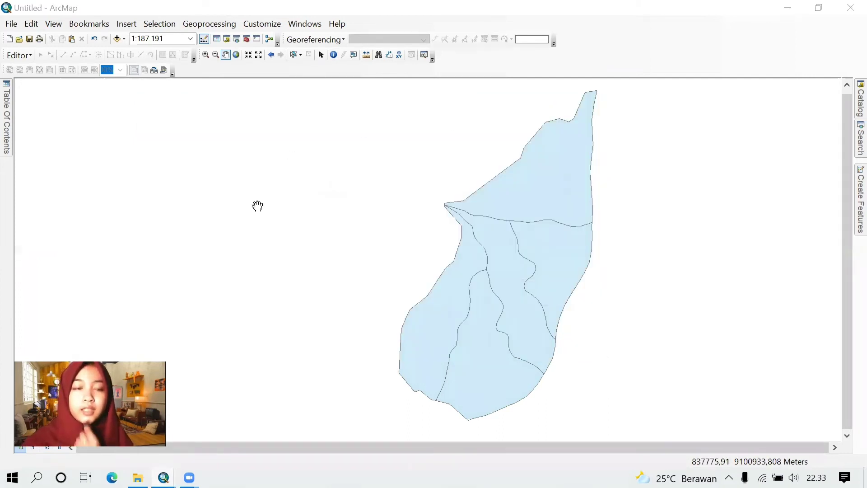
Remove the original Kec_Kalibaru_Banyuwangi layer from the map.
left_click(6, 121)
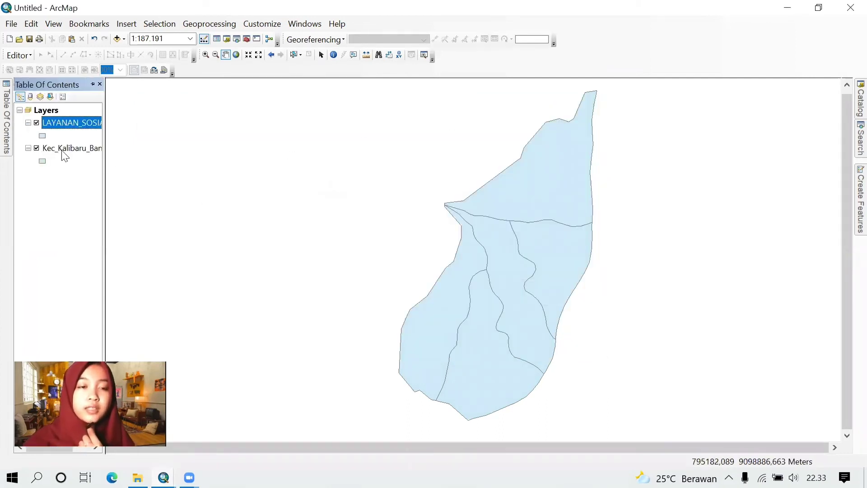
left_click(67, 149)
right_click(70, 152)
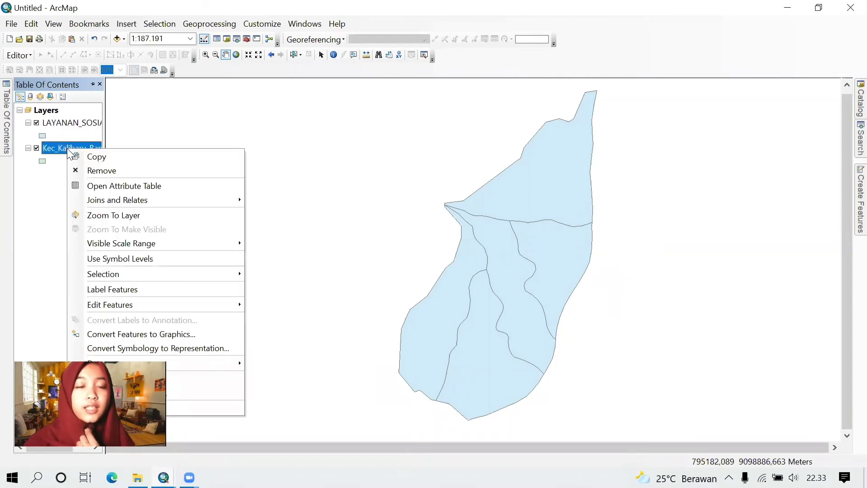
left_click(112, 171)
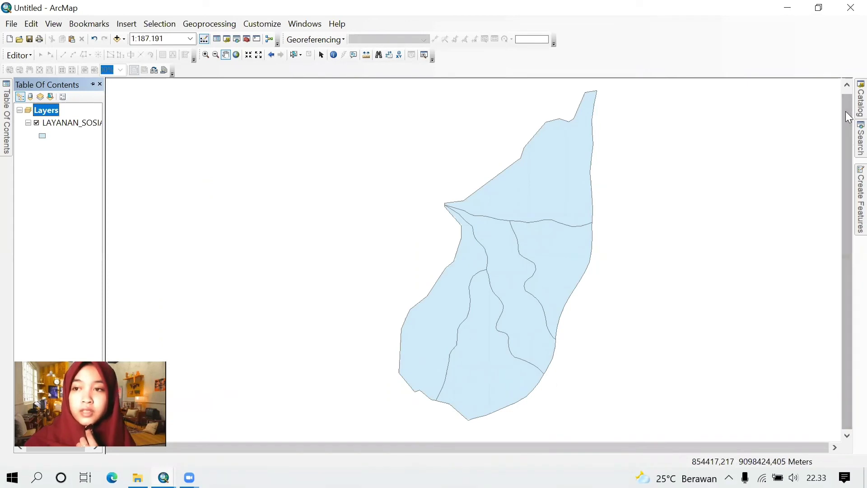
Add the Kec_Kalibaru_Banyuwangi shapefile from the DATA ATRIBUT folder again, check the fields in its attribute table, and close the table.
left_click(859, 108)
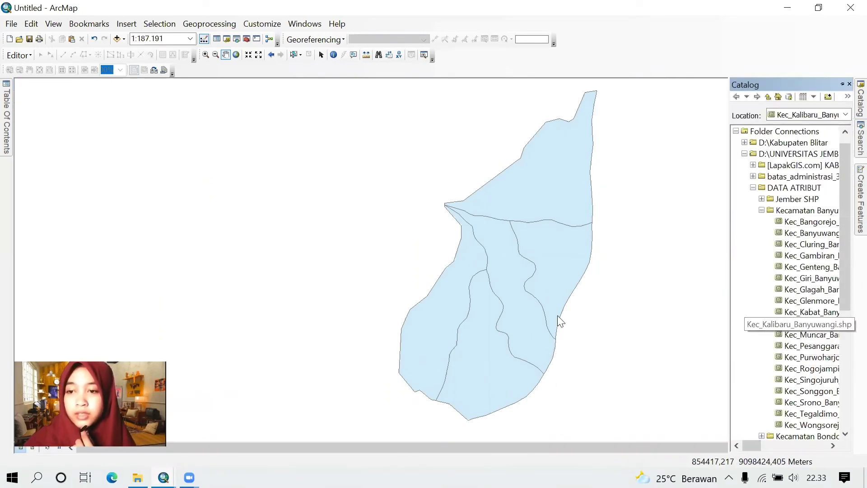
left_click_drag(558, 317, 558, 316)
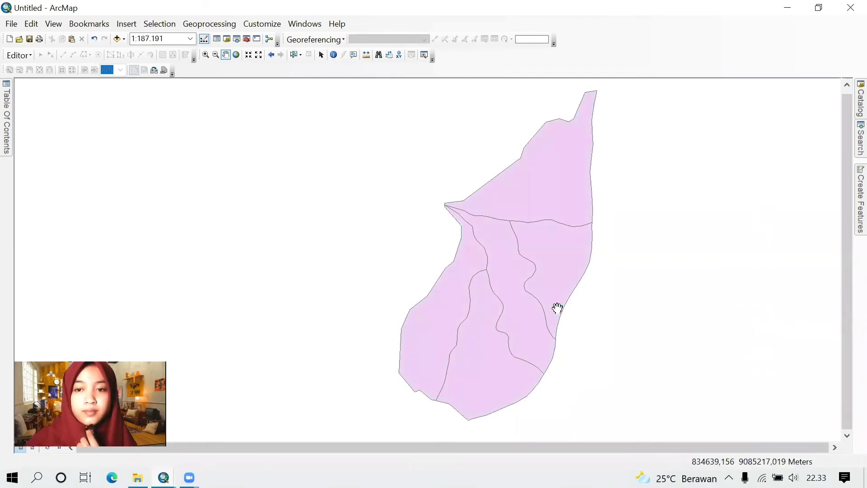
mouse_move(7, 118)
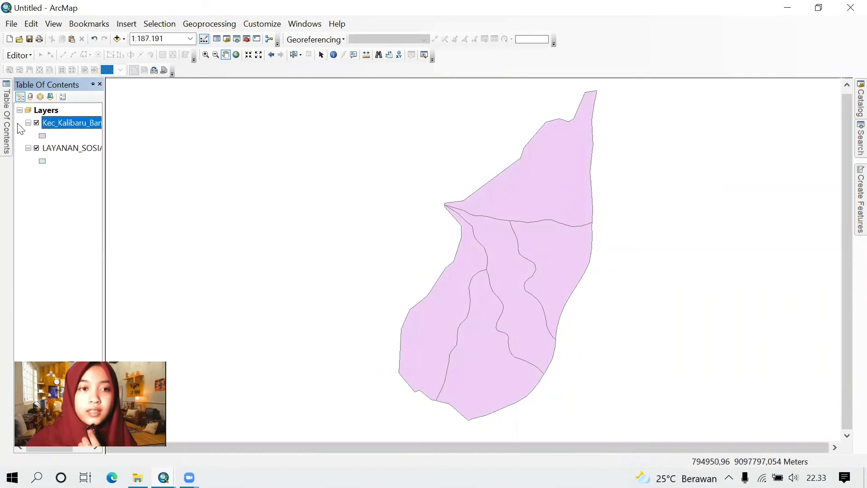
right_click(61, 124)
left_click(87, 164)
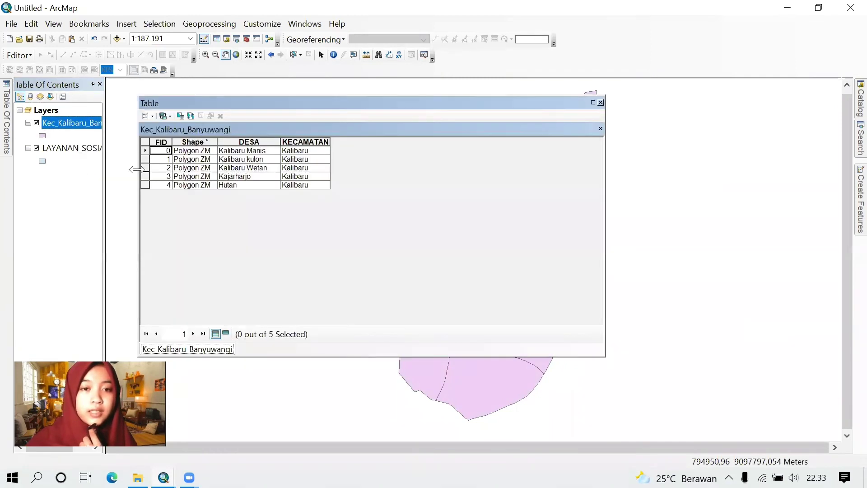
left_click(601, 103)
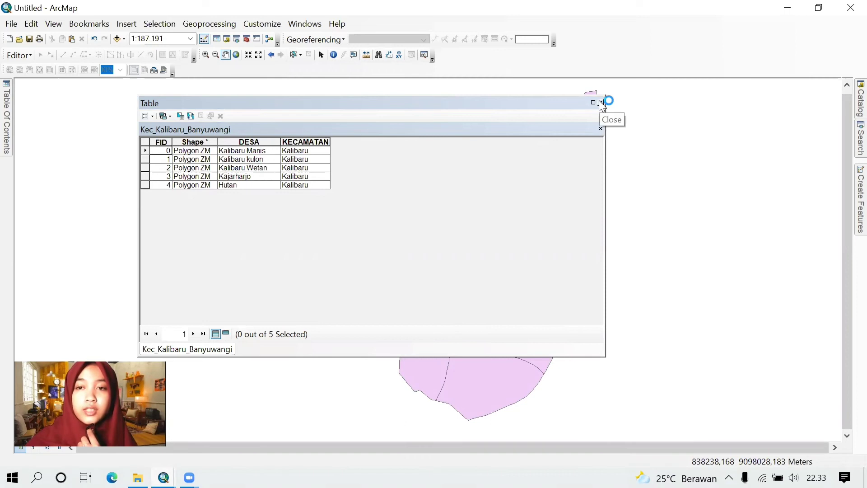
Remove the re-added Kec_Kalibaru_Banyuwangi layer, leaving only LAYANAN_SOSIAL in the map.
mouse_move(7, 120)
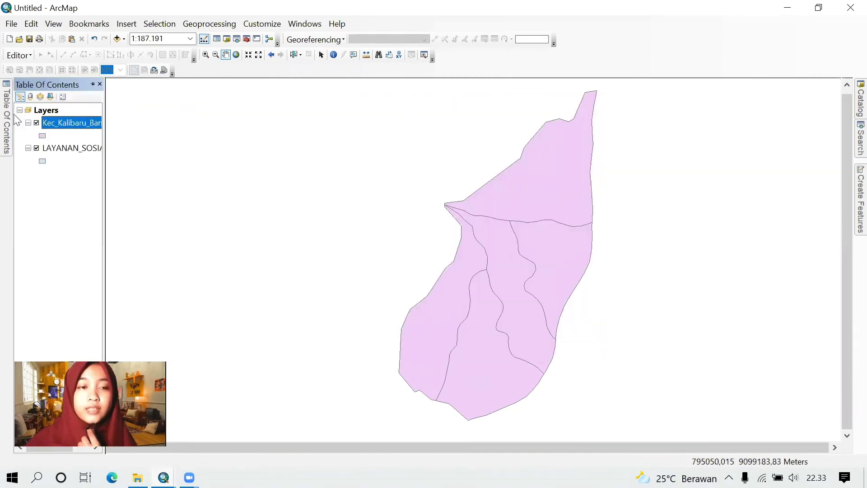
right_click(64, 118)
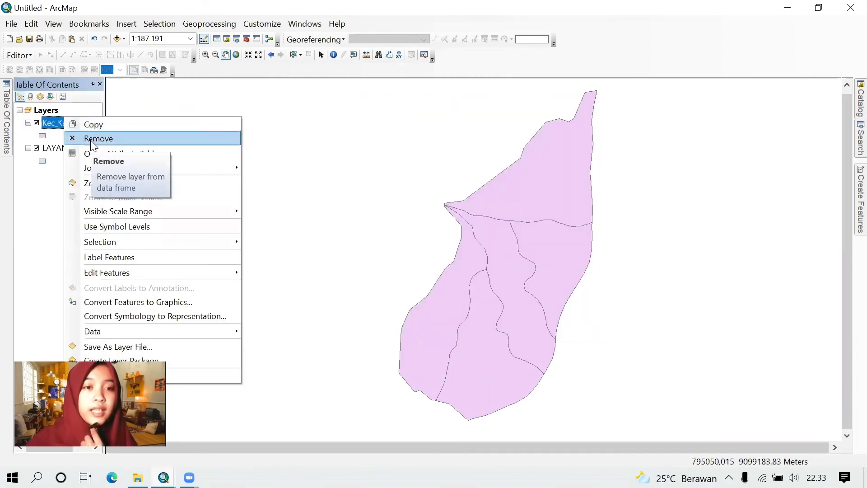
left_click(92, 141)
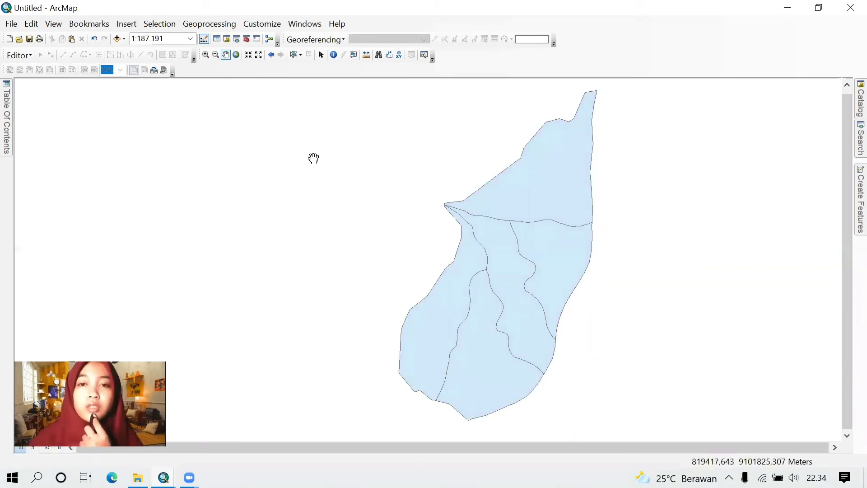
Add a Text field named JALAN to the LAYANAN_SOSIAL attribute table and bring the new column into view.
mouse_move(15, 138)
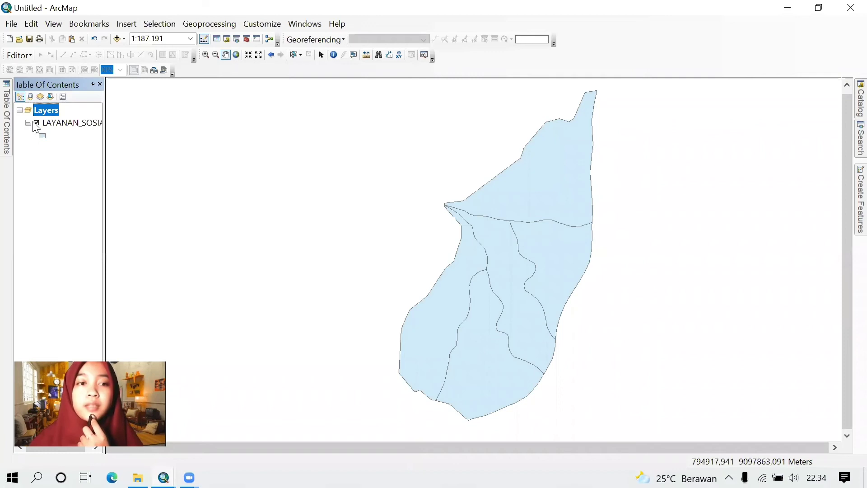
right_click(58, 121)
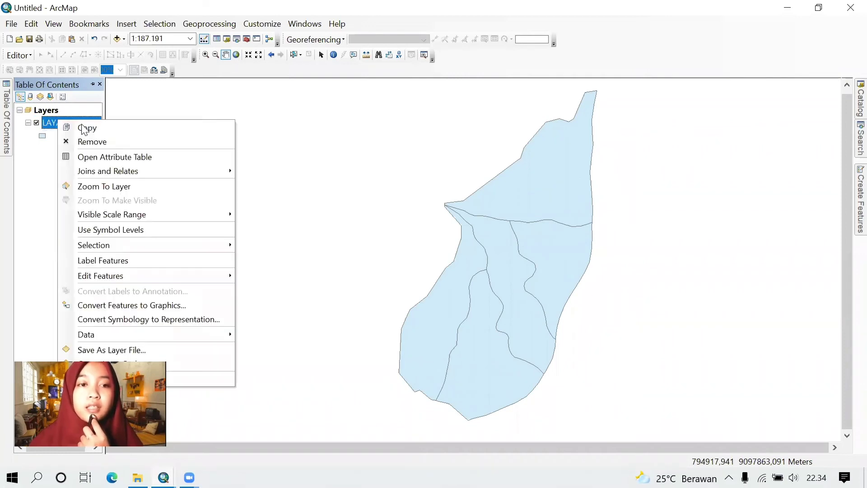
left_click(101, 162)
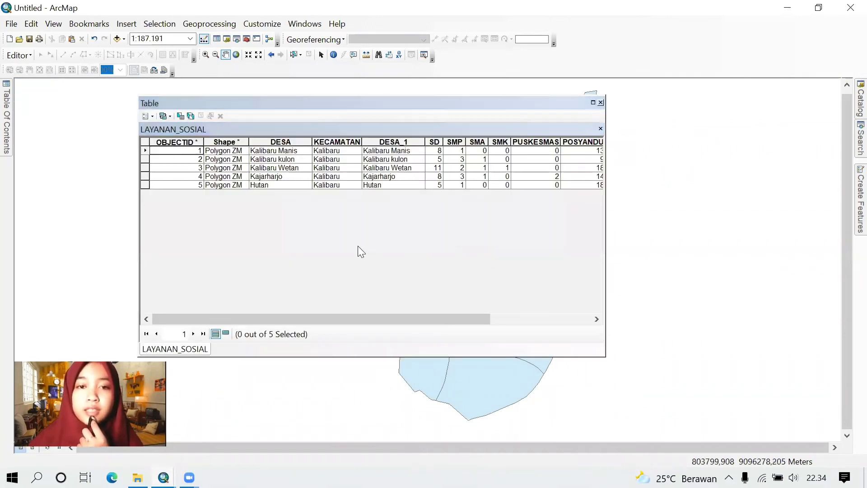
left_click_drag(467, 319, 581, 319)
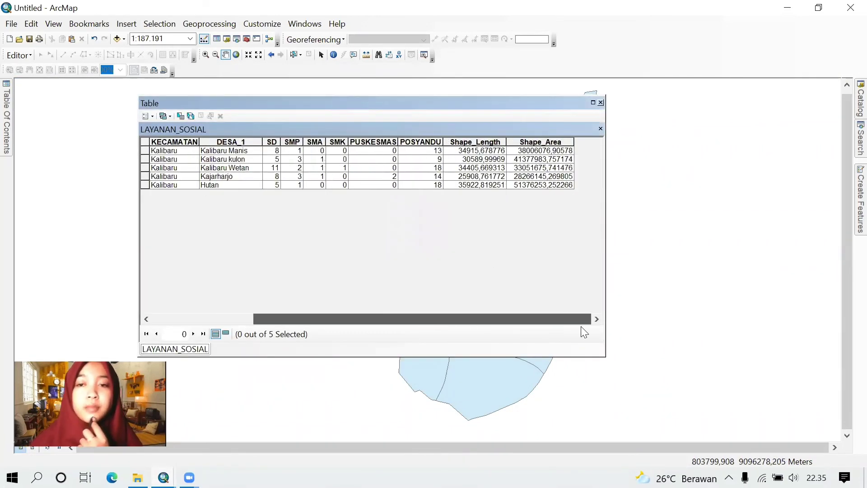
left_click(153, 116)
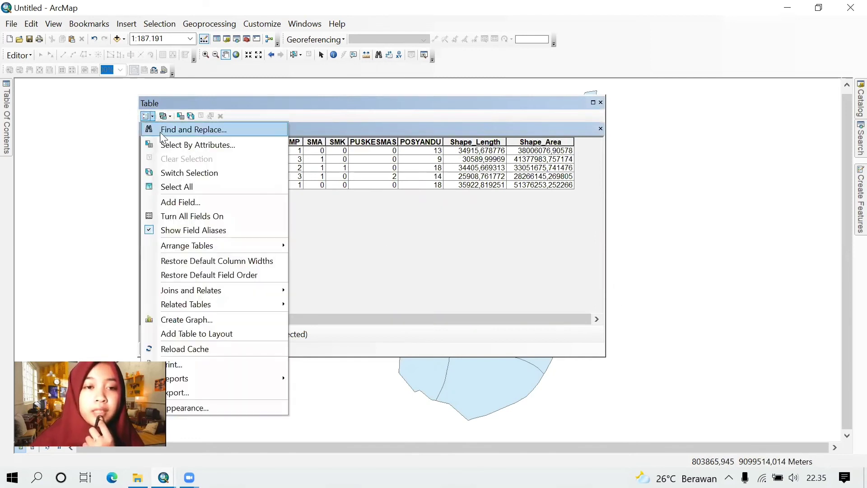
left_click(191, 198)
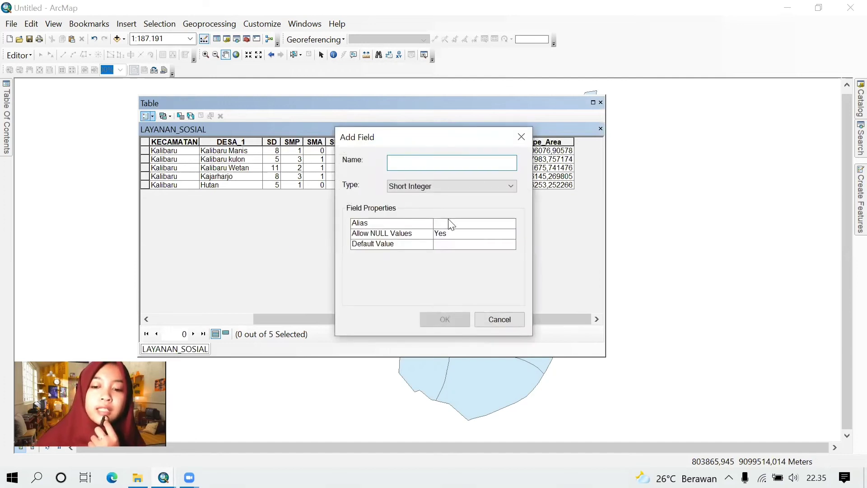
type("JALAN")
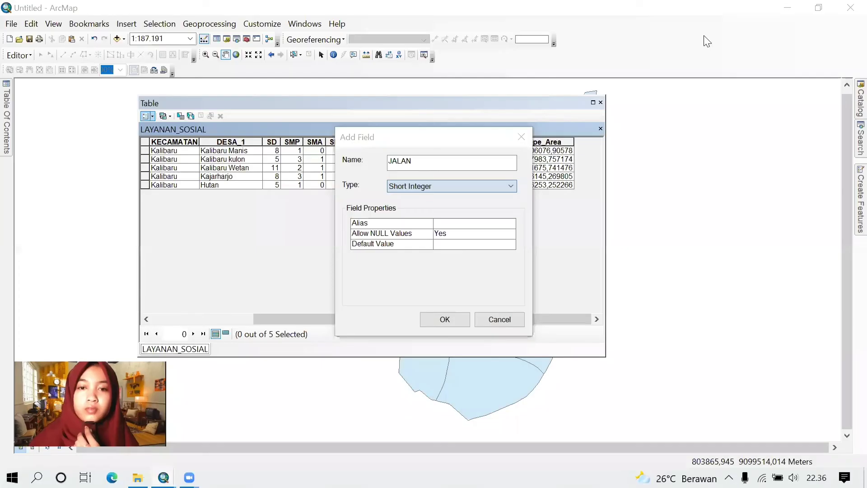
left_click(508, 186)
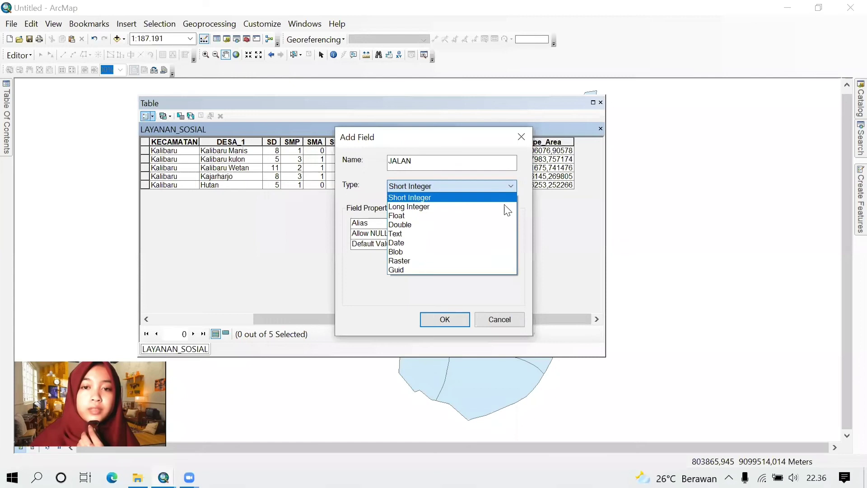
left_click(496, 237)
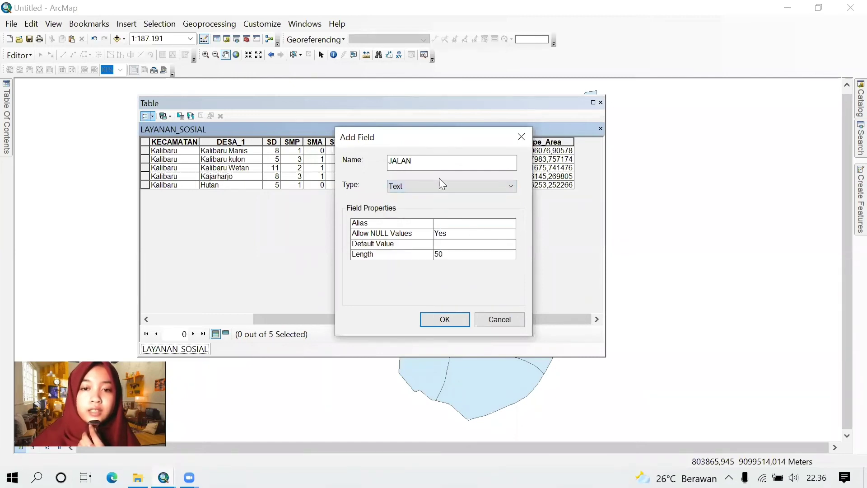
left_click(441, 256)
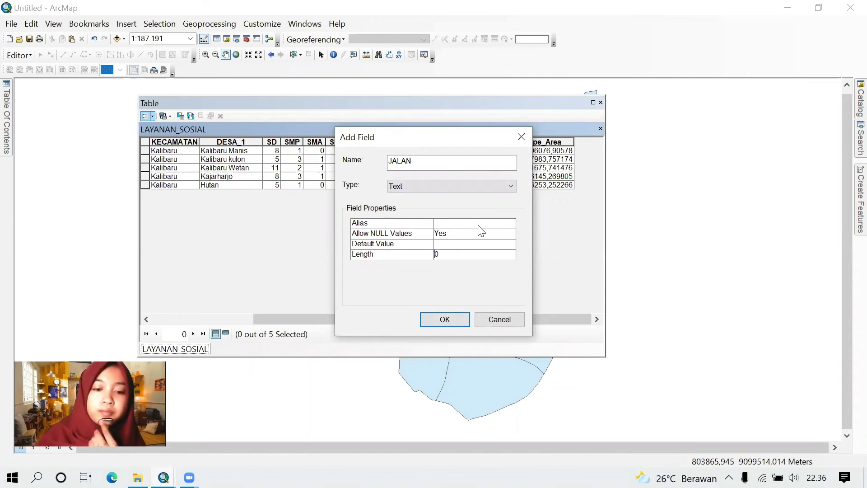
left_click(458, 322)
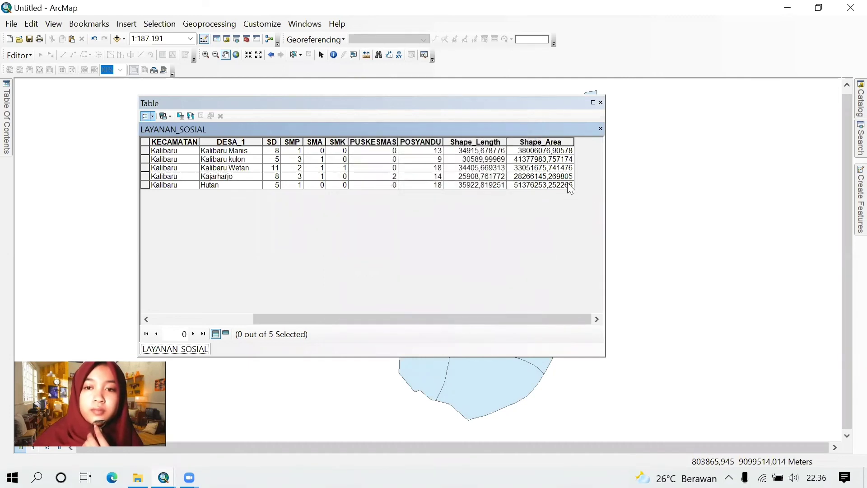
left_click_drag(512, 319, 572, 329)
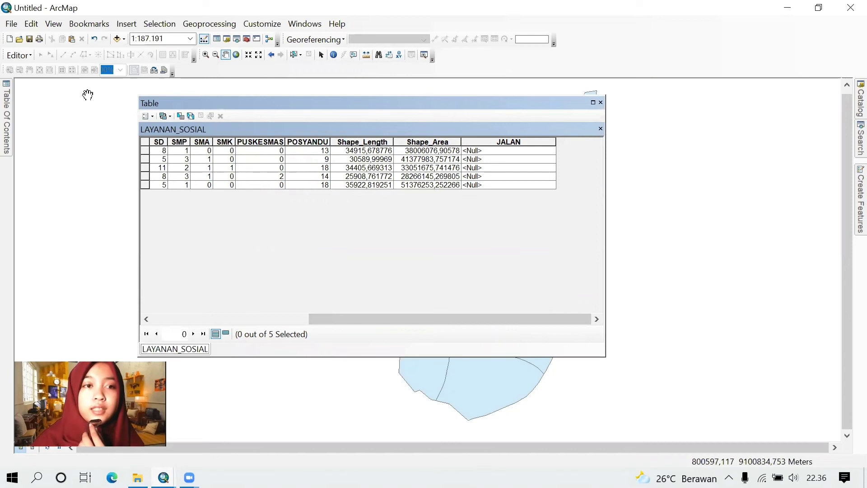
Start an edit session and fill the JALAN column, from the first row down, with Duku, Rambutan, Melon, Semangka and Jeruk.
left_click(20, 55)
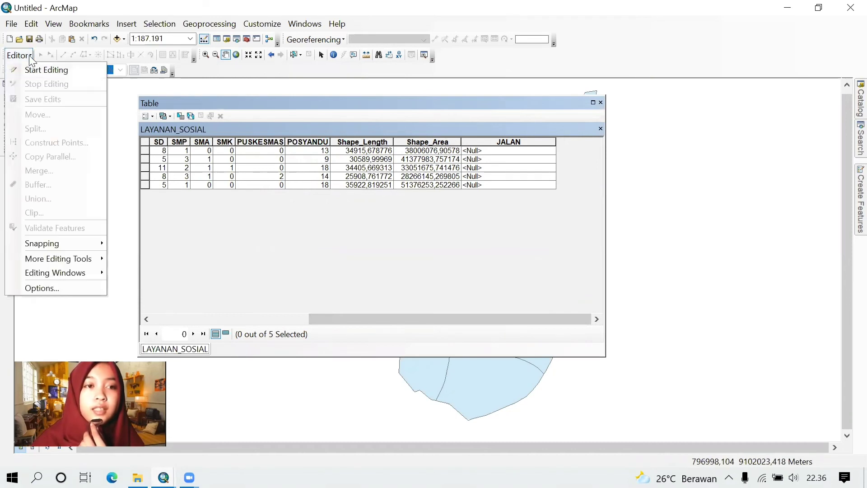
left_click(37, 70)
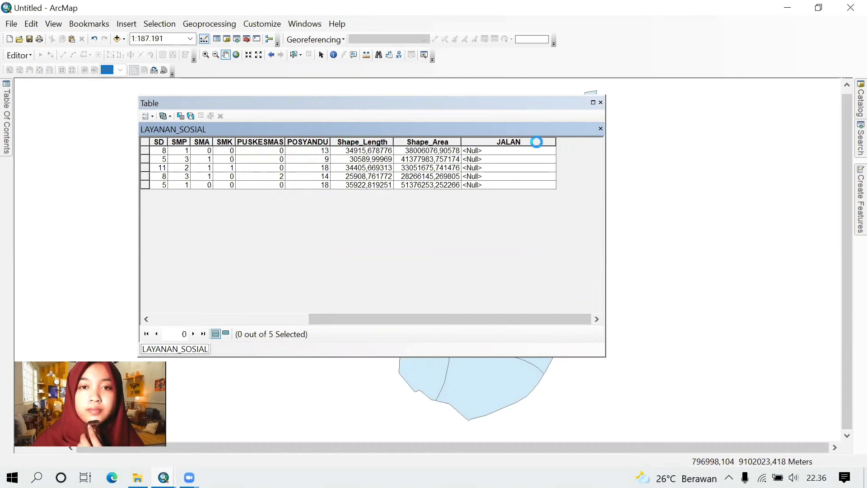
left_click(501, 152)
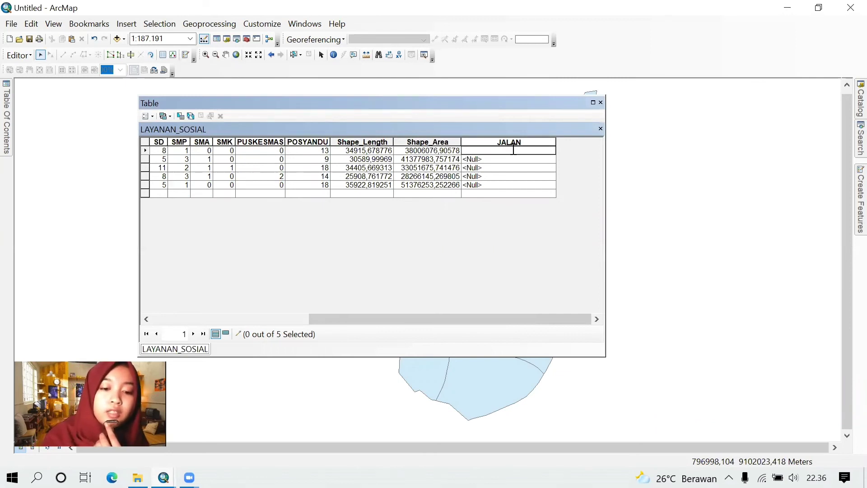
type("Duku")
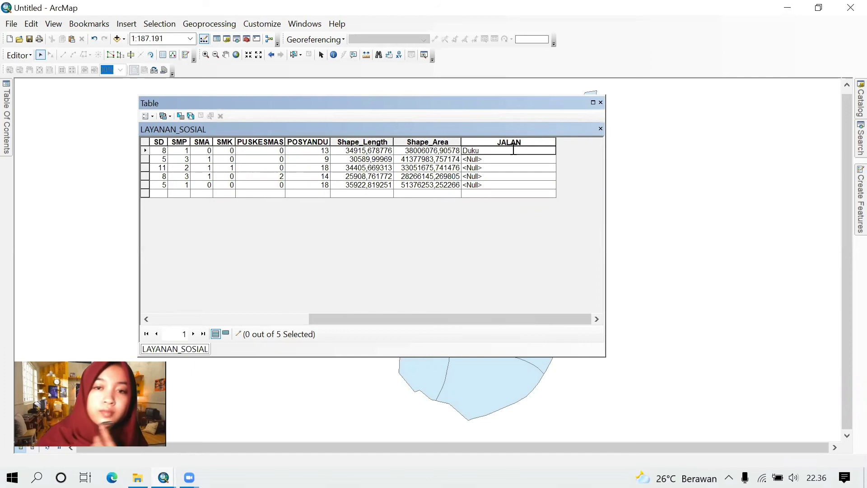
left_click(507, 160)
left_click(505, 159)
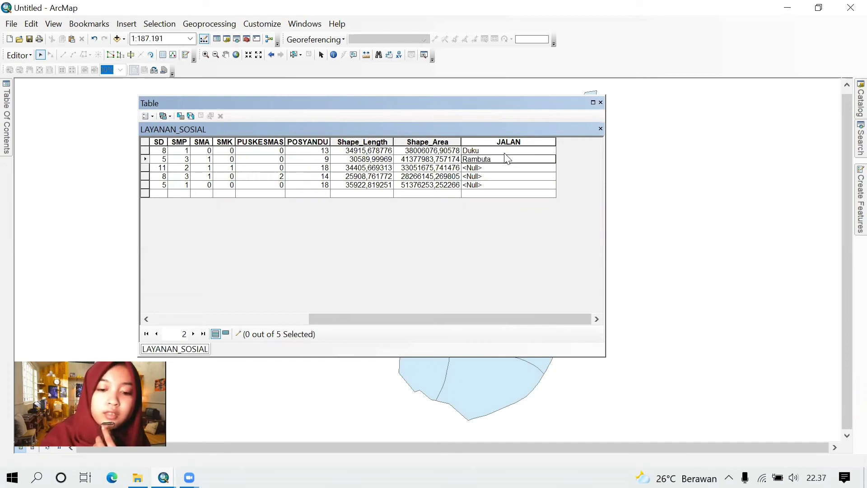
left_click(501, 167)
left_click(502, 167)
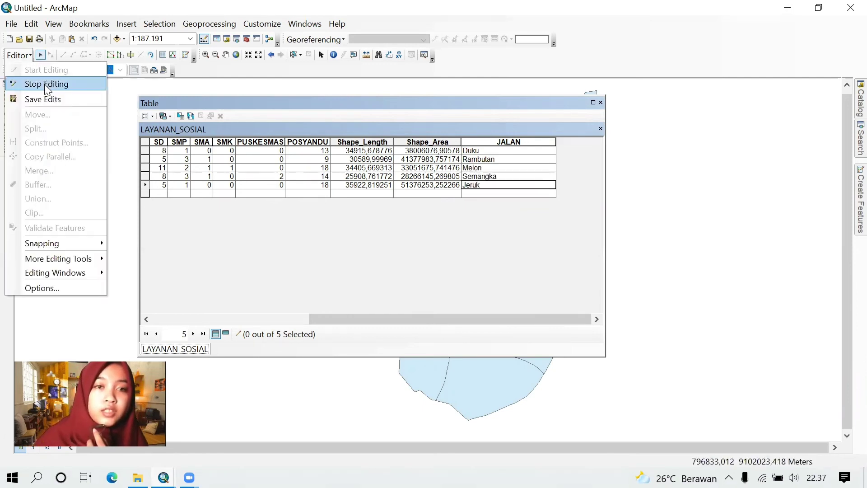
Stop editing with the edits saved, and close the attribute table.
left_click(44, 84)
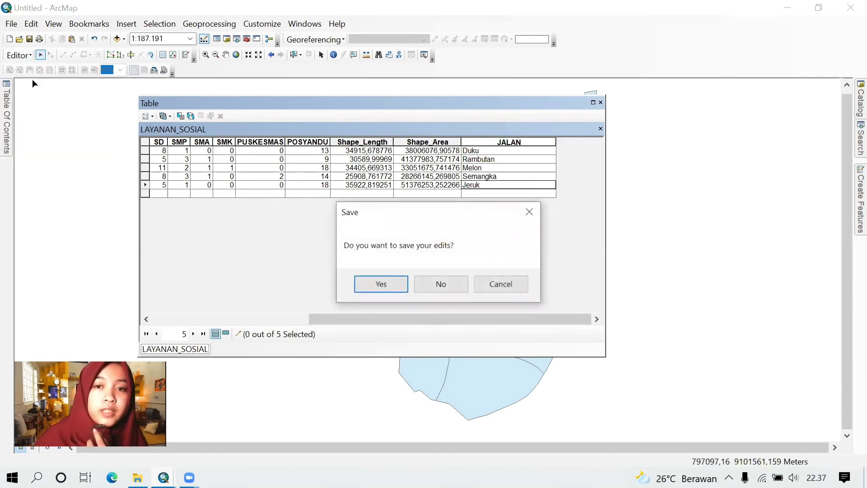
left_click(398, 284)
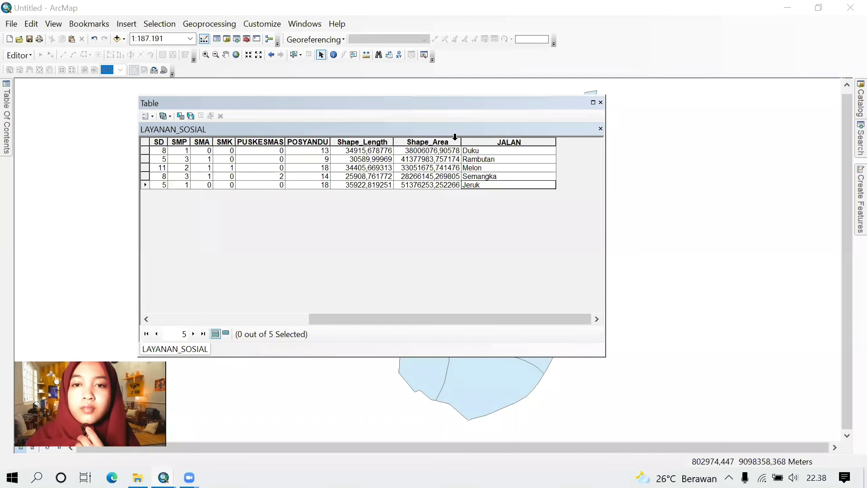
left_click(601, 102)
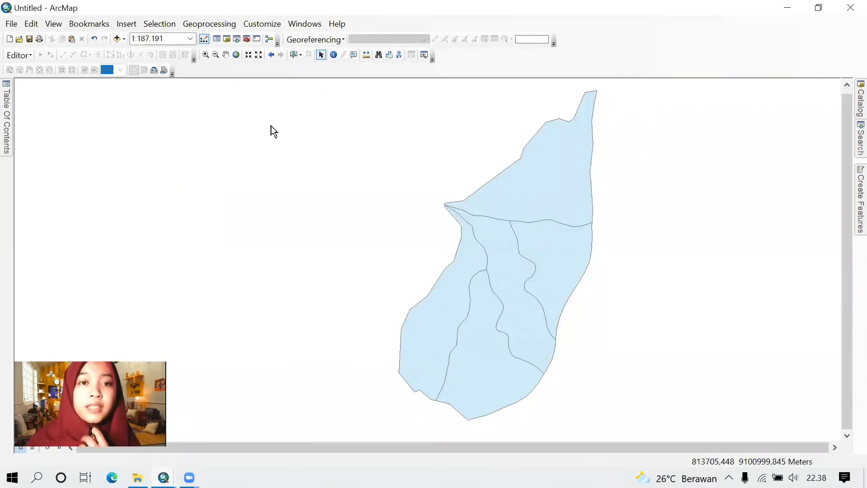
Identify the Kalibaru Wetan polygon on the map and review all its attribute fields, including JALAN.
left_click(333, 55)
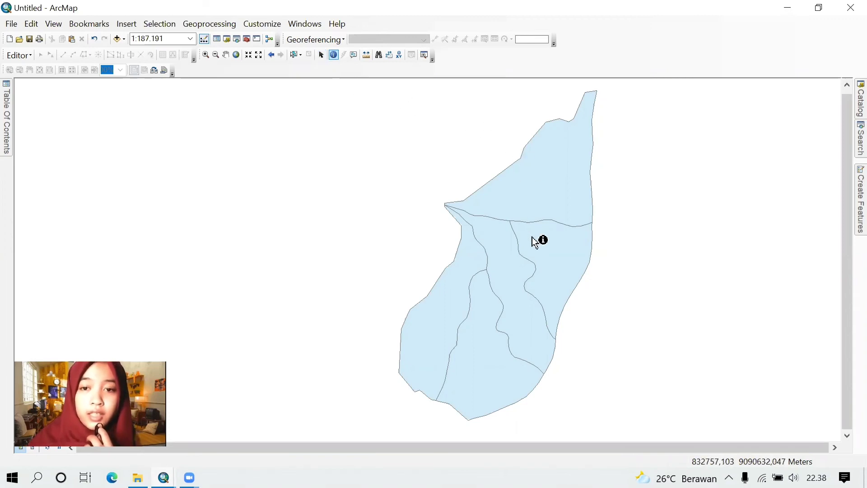
left_click(494, 248)
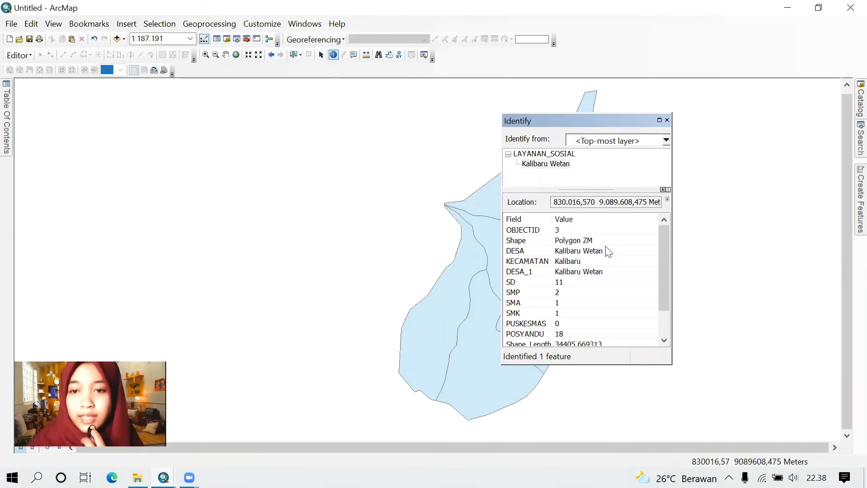
scroll(611, 246, "down", 1)
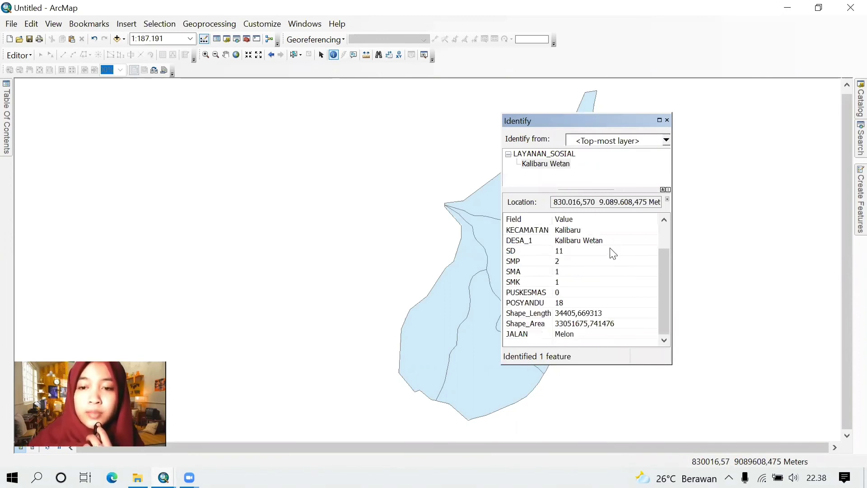
scroll(609, 259, "up", 1)
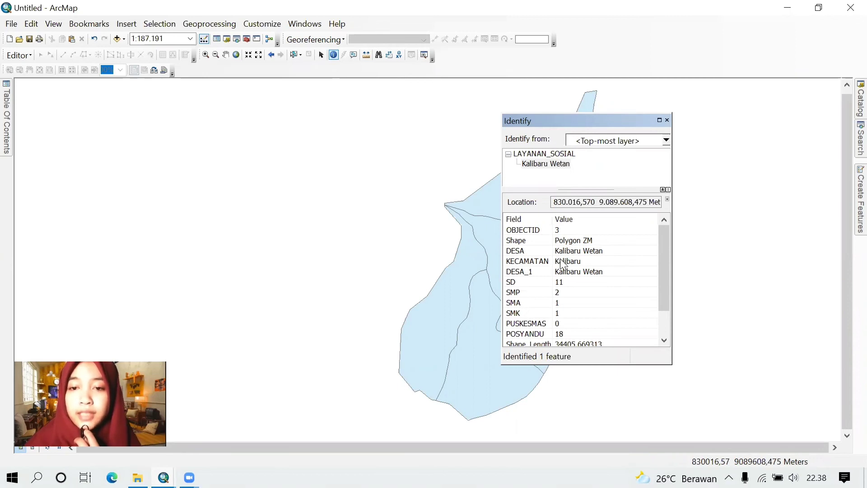
scroll(562, 264, "down", 1)
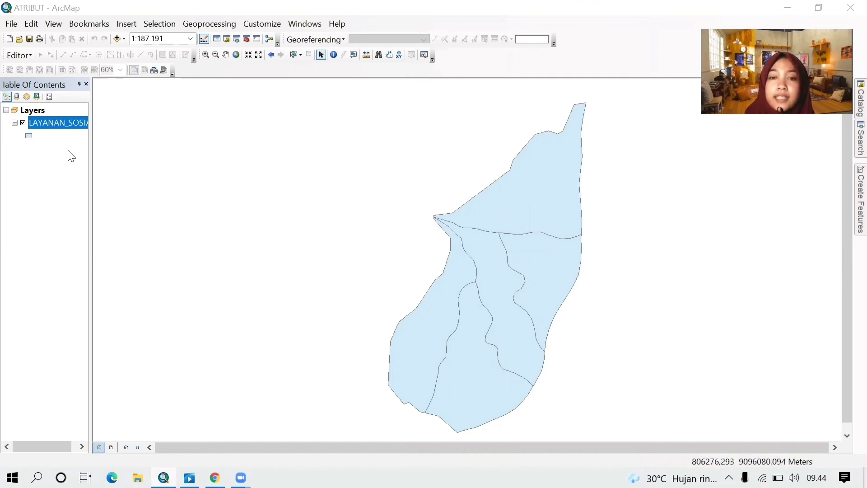
Symbolize the LAYANAN_SOSIAL layer by unique values of the SD field, adding all values, and apply it.
right_click(58, 119)
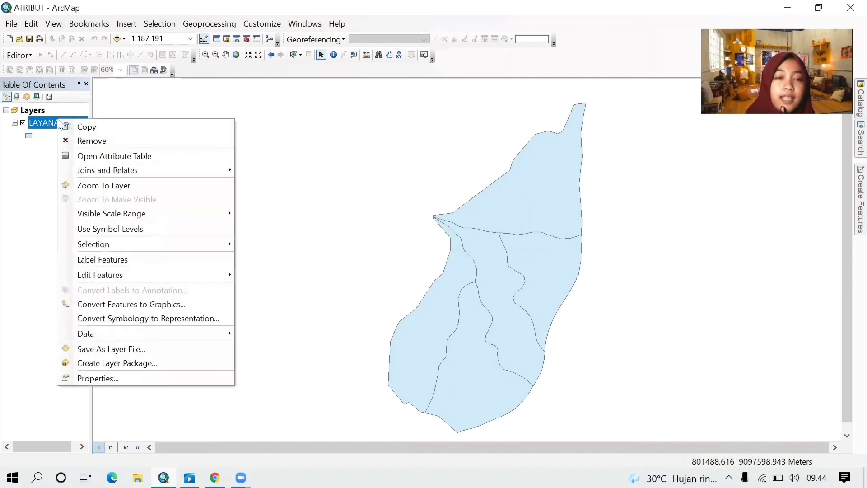
left_click(121, 379)
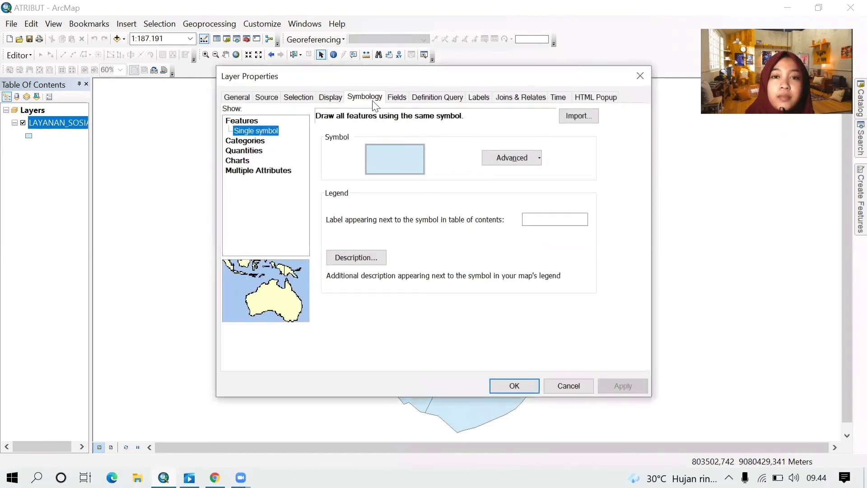
left_click(250, 144)
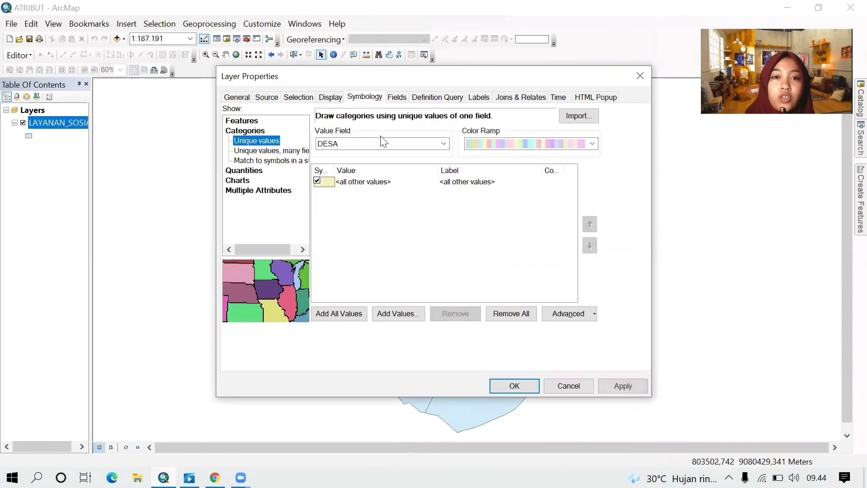
left_click(443, 144)
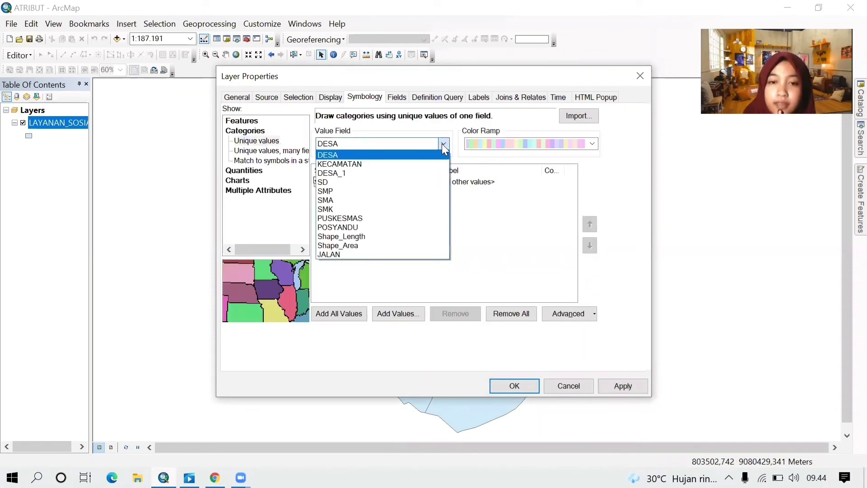
left_click(365, 182)
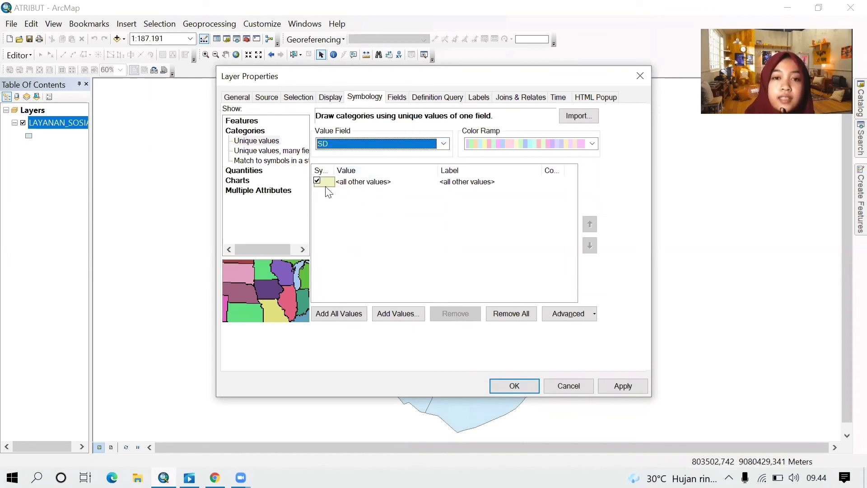
left_click(353, 315)
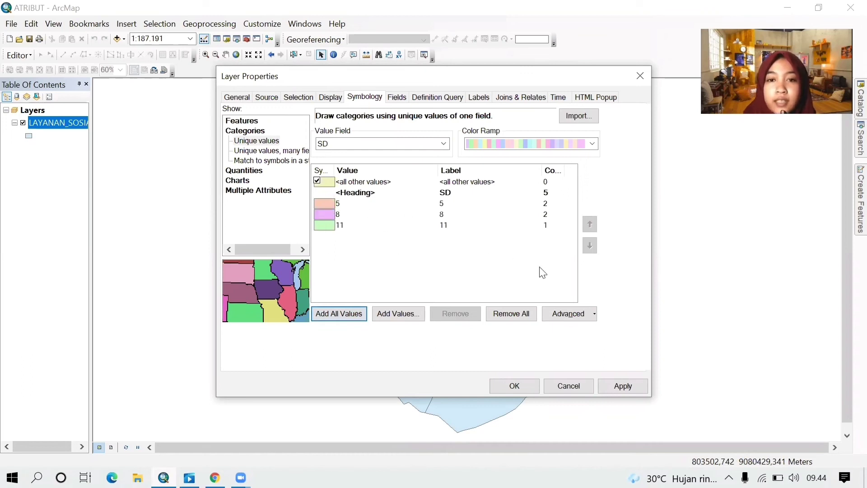
left_click(622, 386)
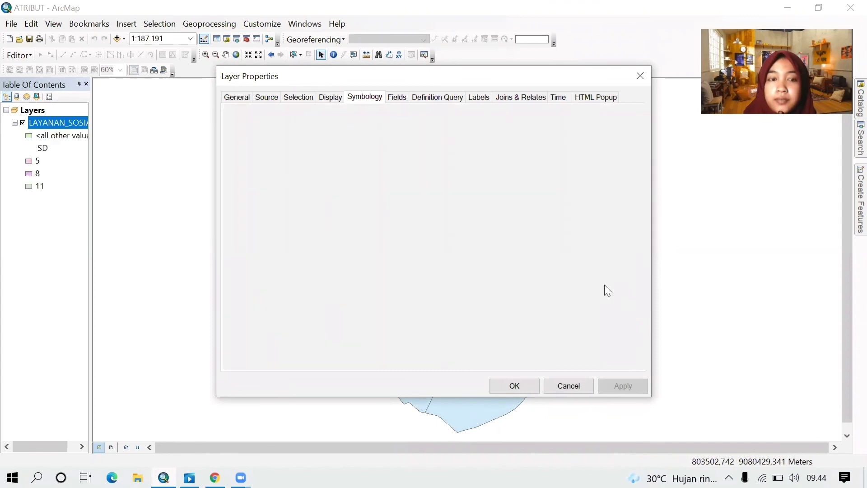
left_click(515, 385)
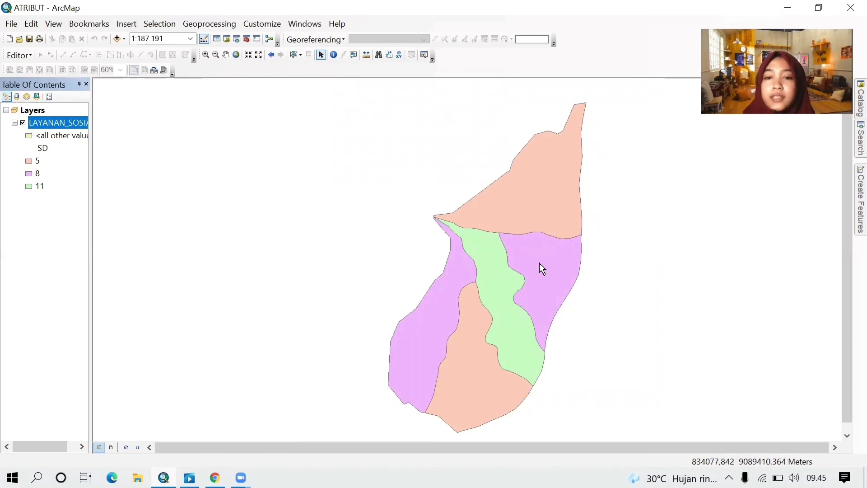
Turn on feature labels in the LAYANAN_SOSIAL layer properties, with DESA as the label field.
double_click(60, 127)
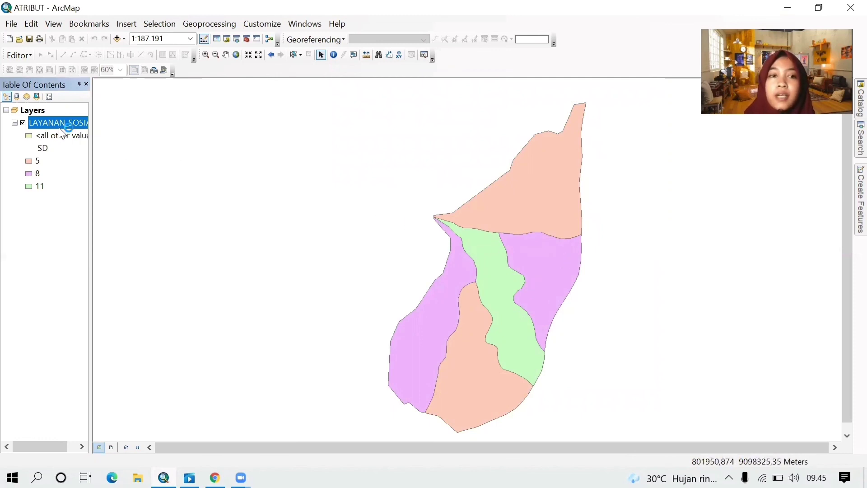
right_click(66, 120)
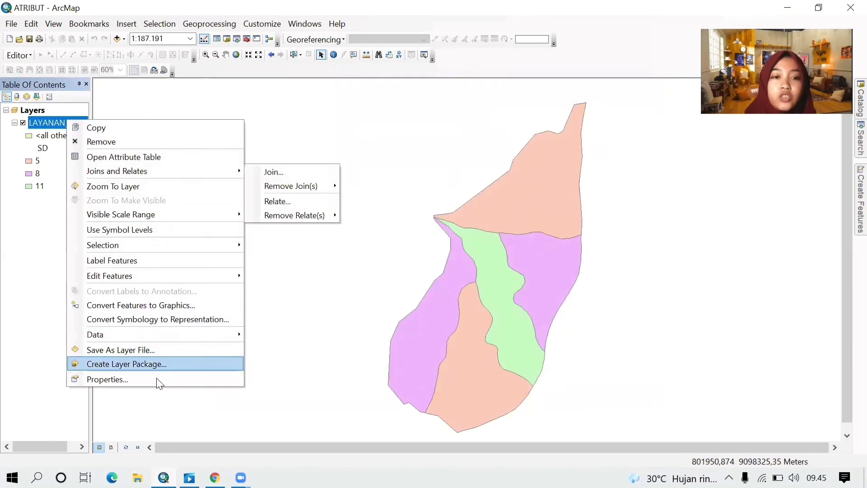
mouse_move(149, 271)
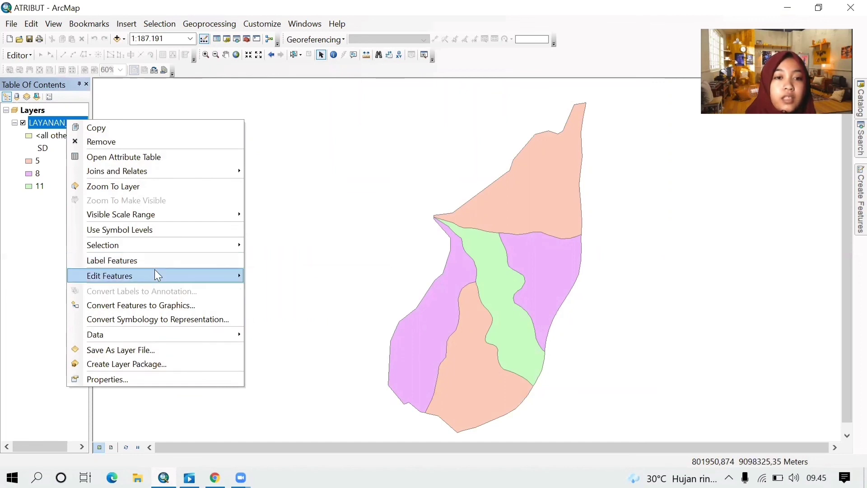
left_click(140, 376)
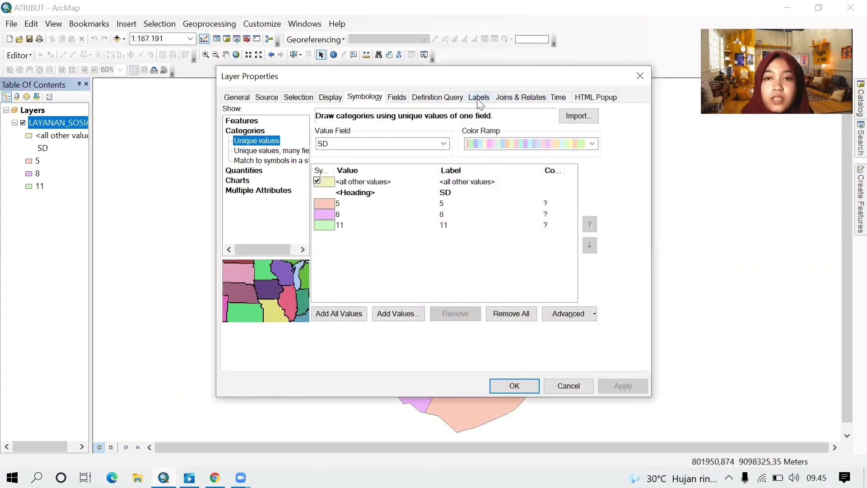
left_click(479, 101)
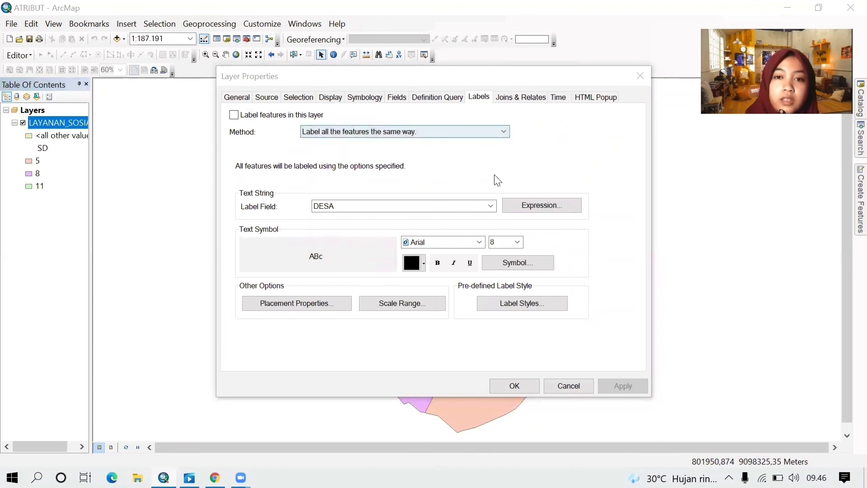
left_click(234, 115)
left_click(491, 206)
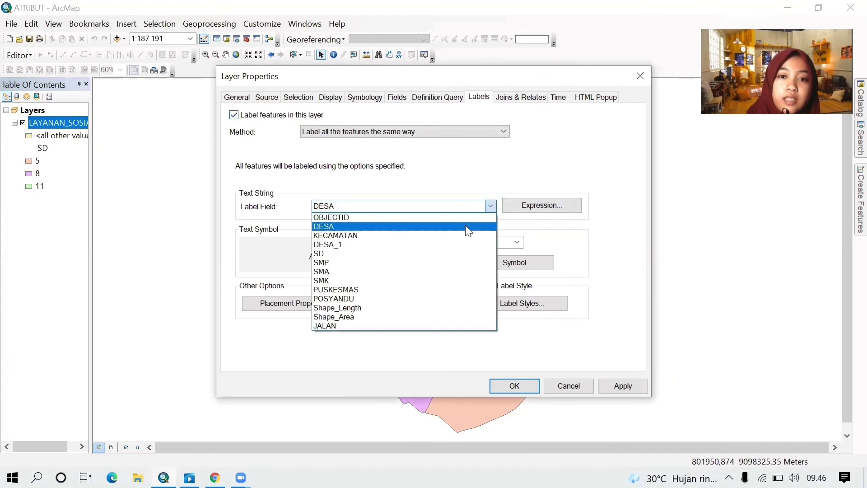
left_click(468, 230)
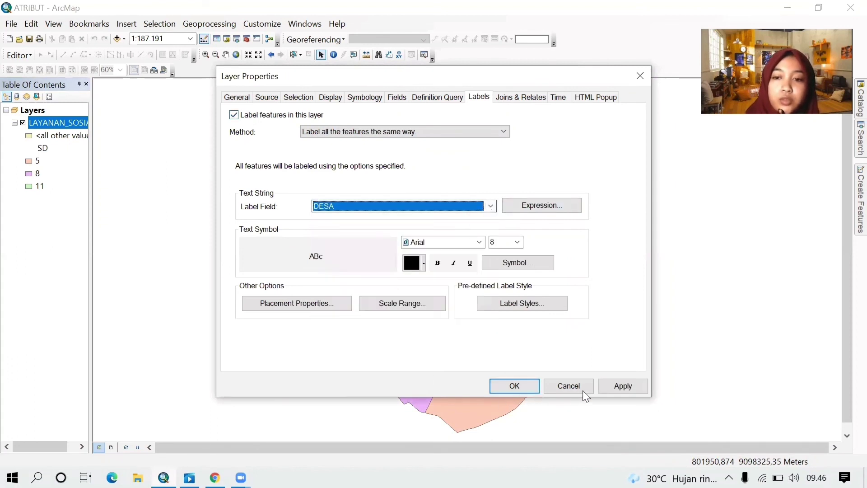
Look through the fonts available for the label text, leaving Arial selected.
left_click(479, 243)
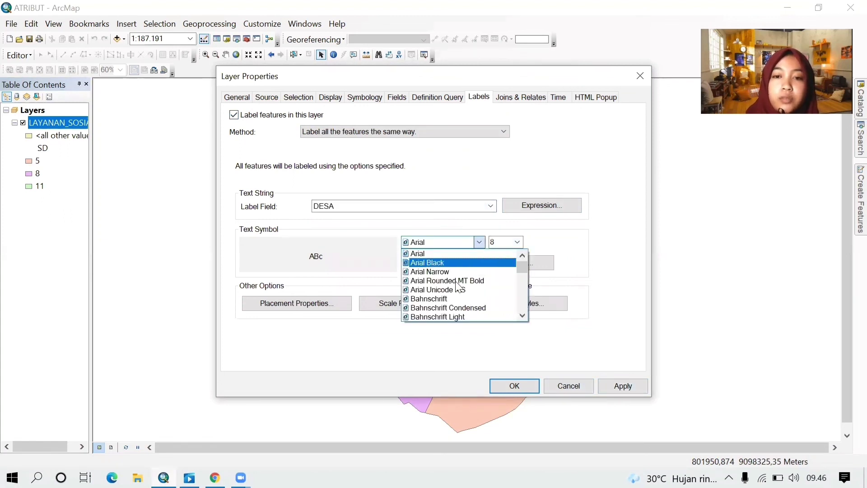
scroll(451, 309, "down", 6)
scroll(451, 310, "down", 15)
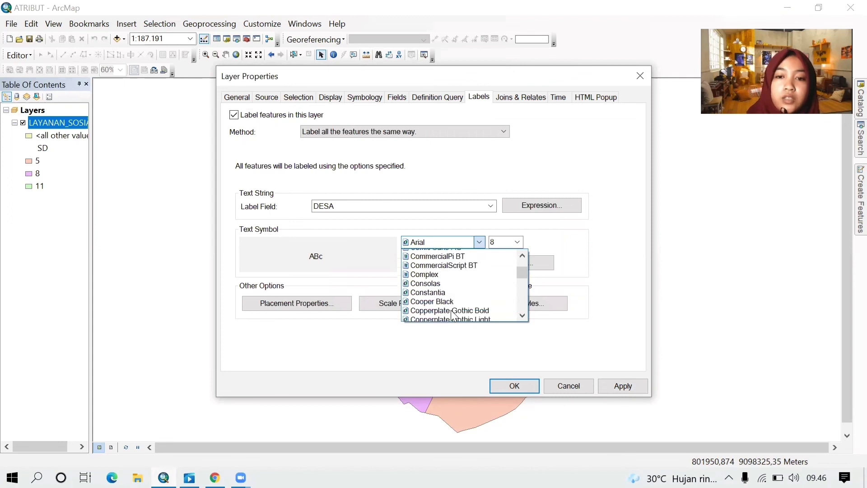
scroll(453, 317, "down", 7)
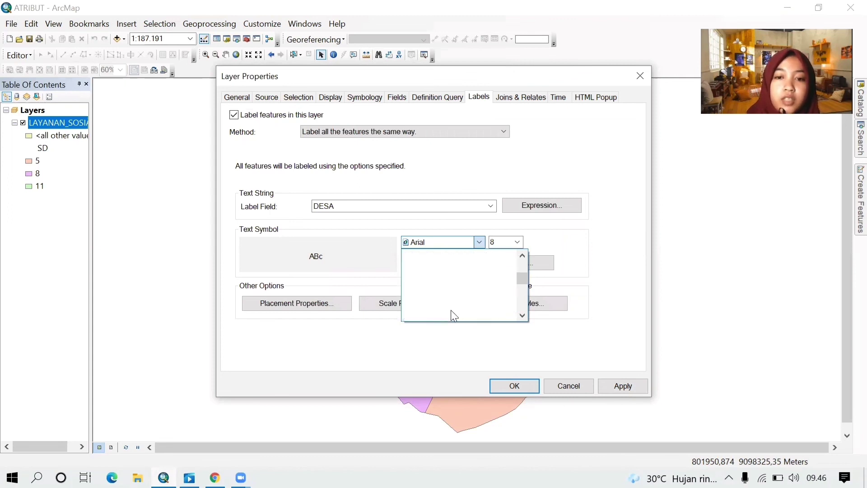
scroll(454, 316, "up", 20)
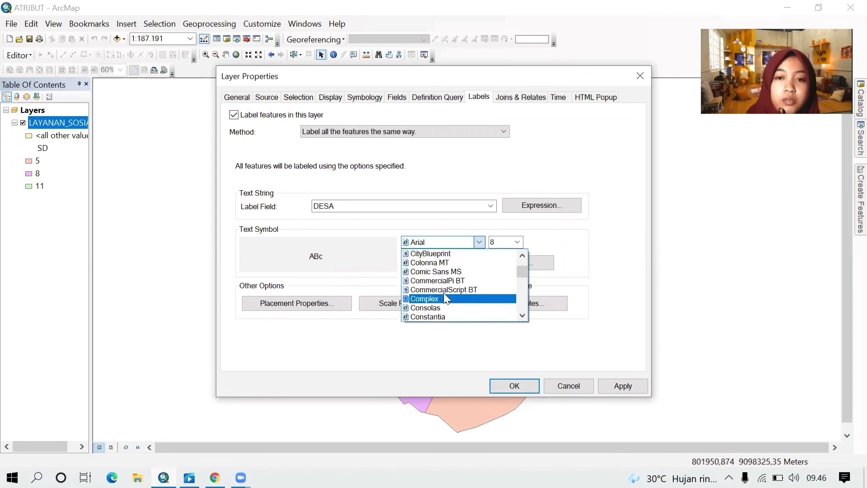
scroll(445, 277, "up", 5)
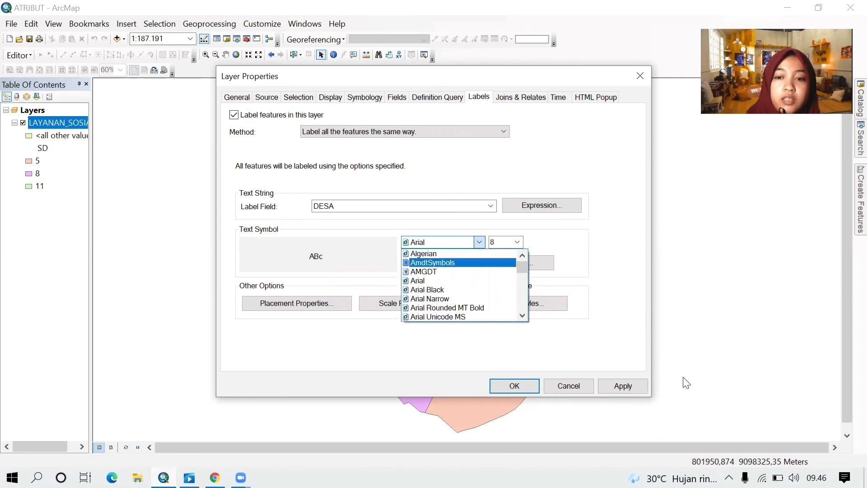
left_click(621, 384)
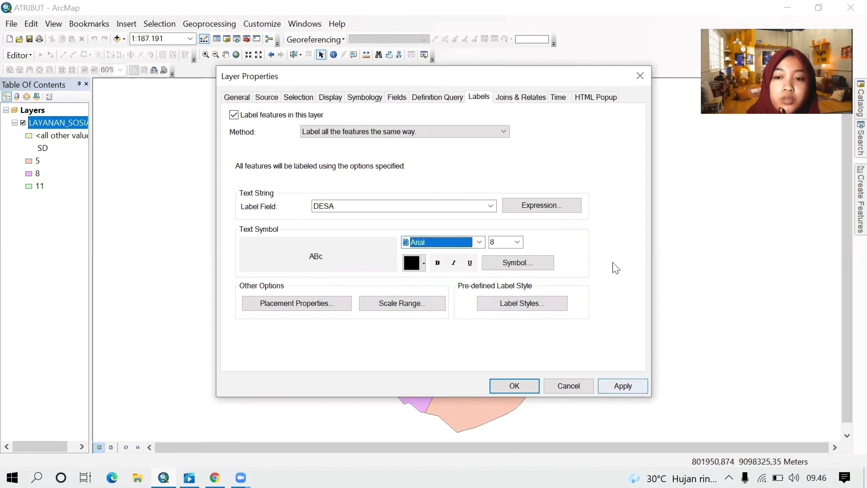
Apply the label settings, move the layer properties aside to check the map, and accept them.
left_click(621, 387)
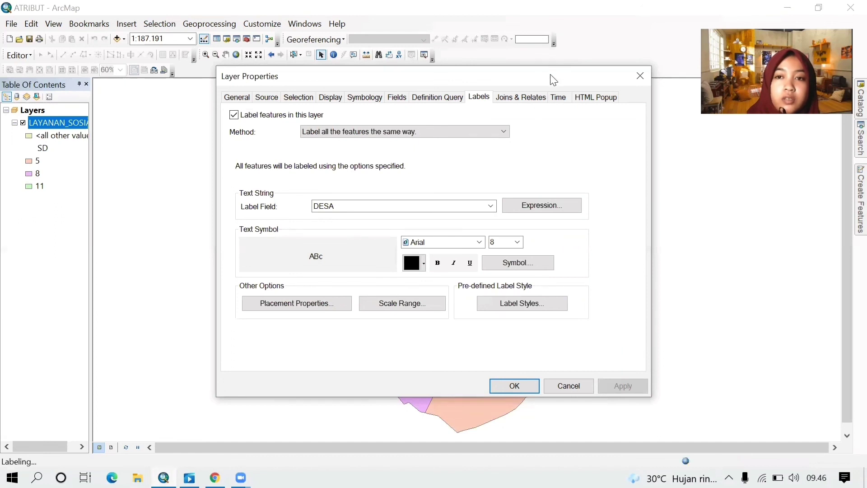
left_click_drag(553, 80, 380, 84)
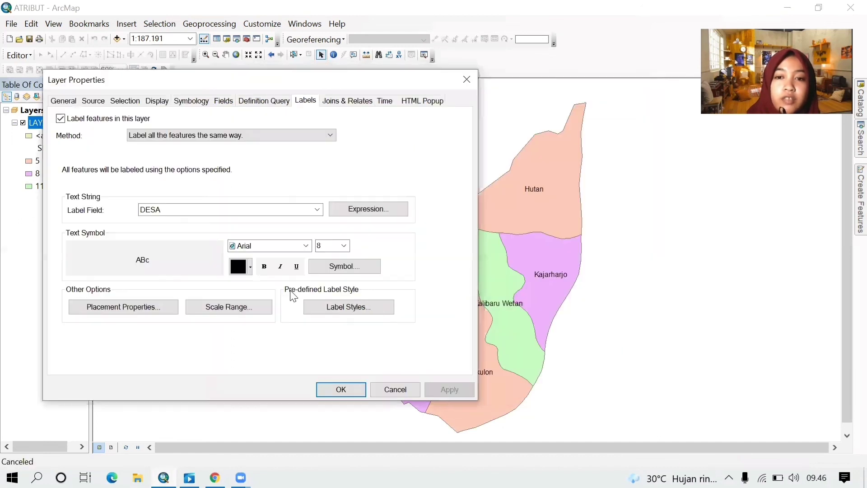
left_click(345, 389)
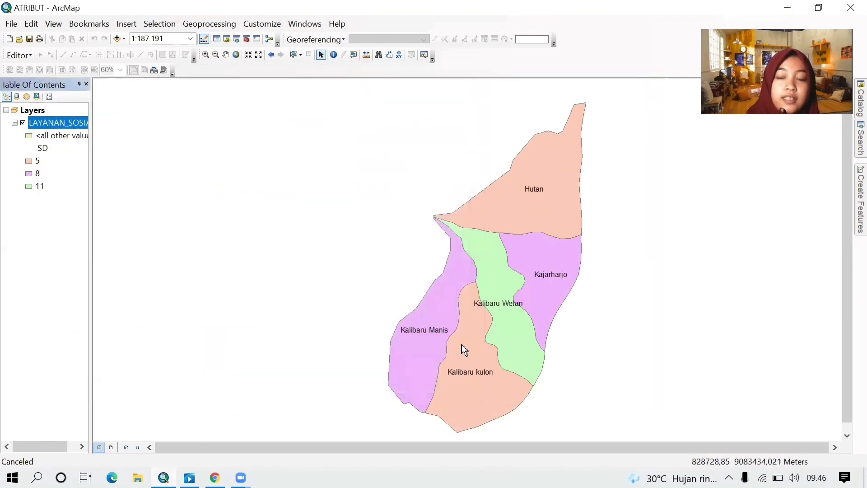